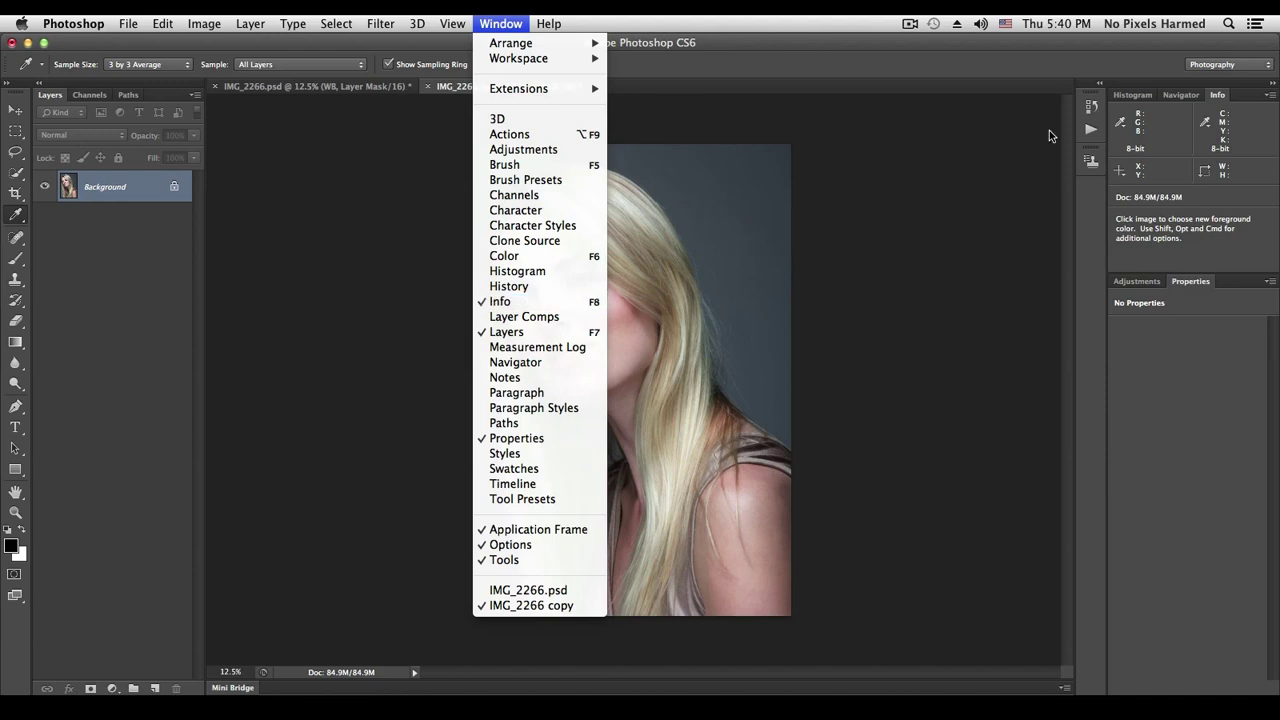
left_click(1004, 55)
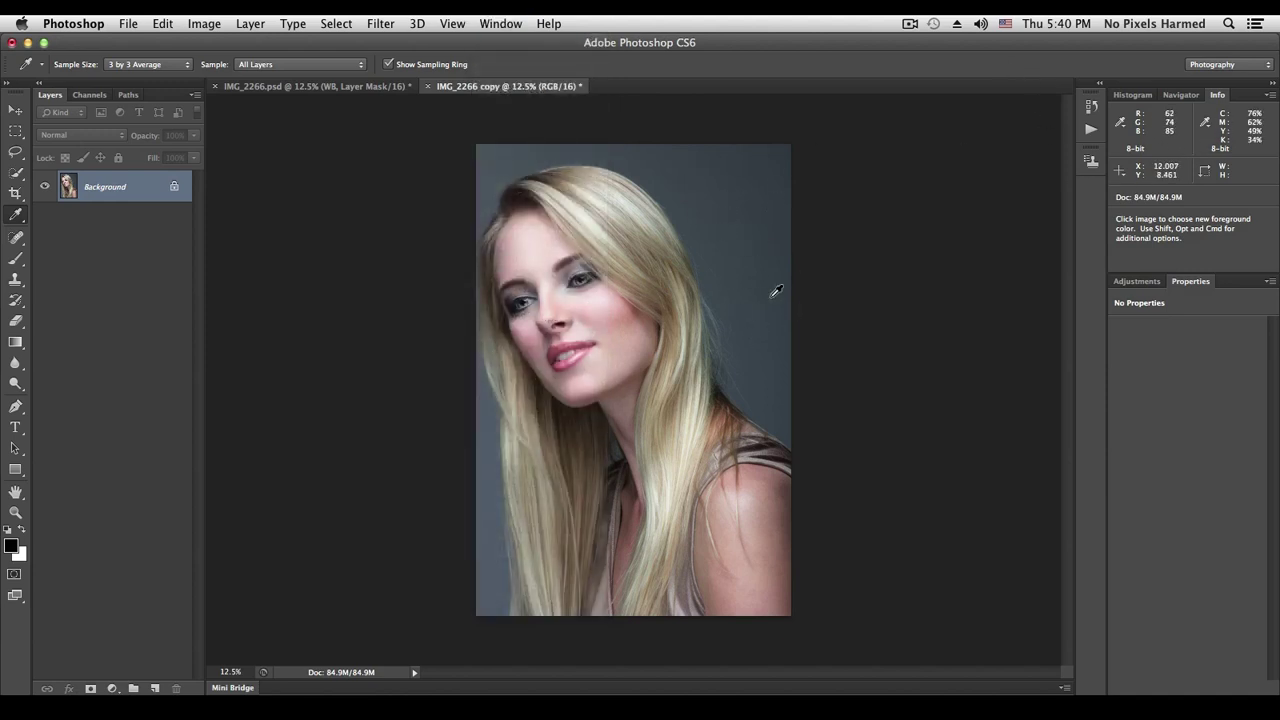
key("v")
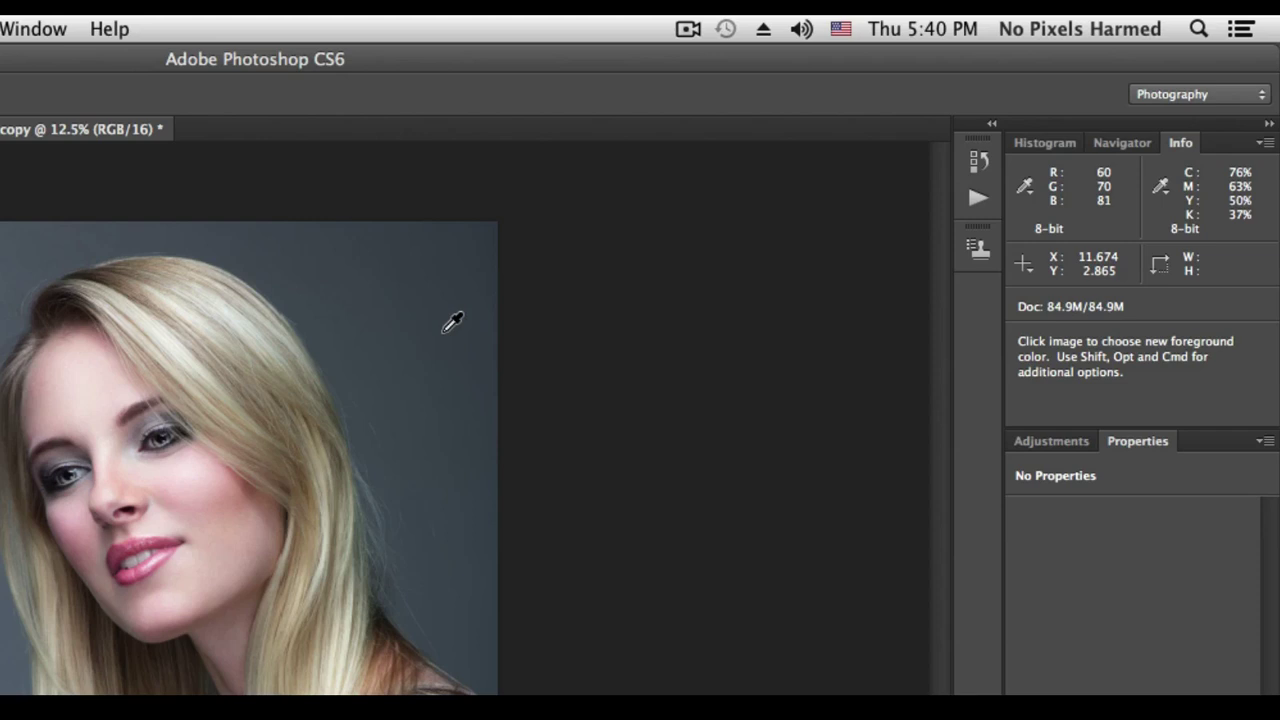
key("super")
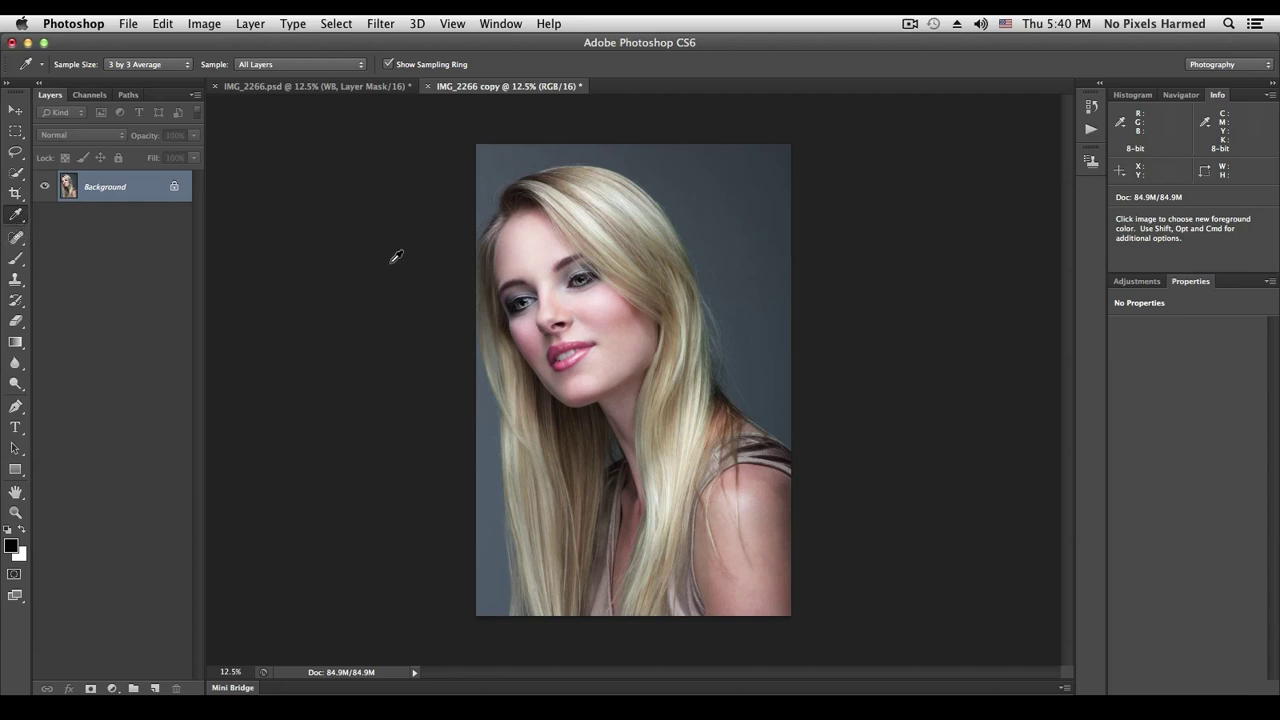
key("shift")
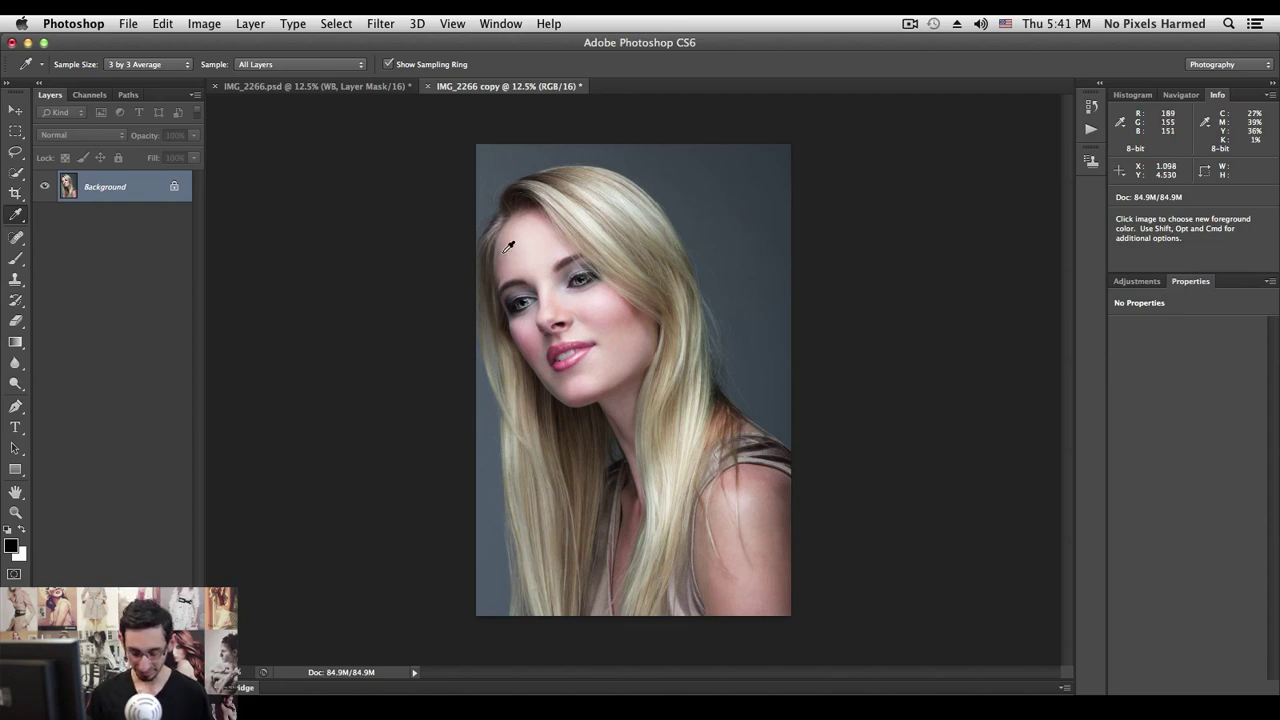
- Place colour sampler #1 on the forehead skin, reading RGB 209/178/173
key("shift")
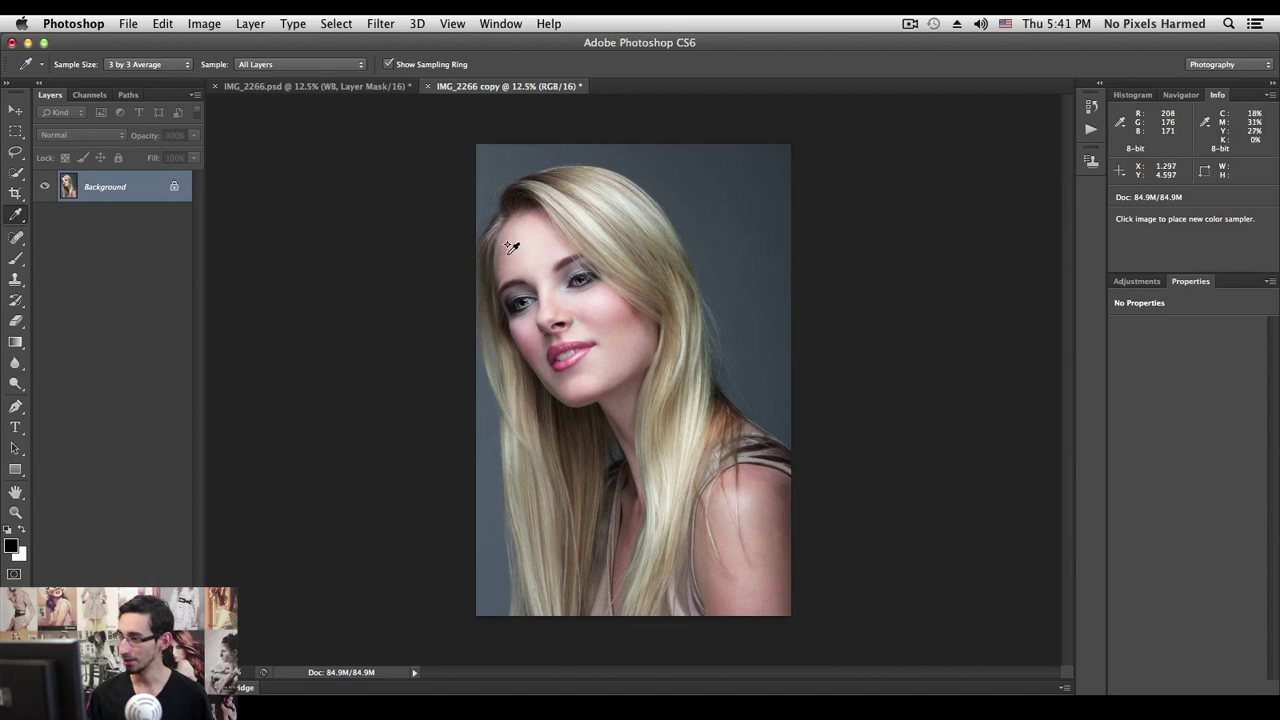
left_click(509, 246)
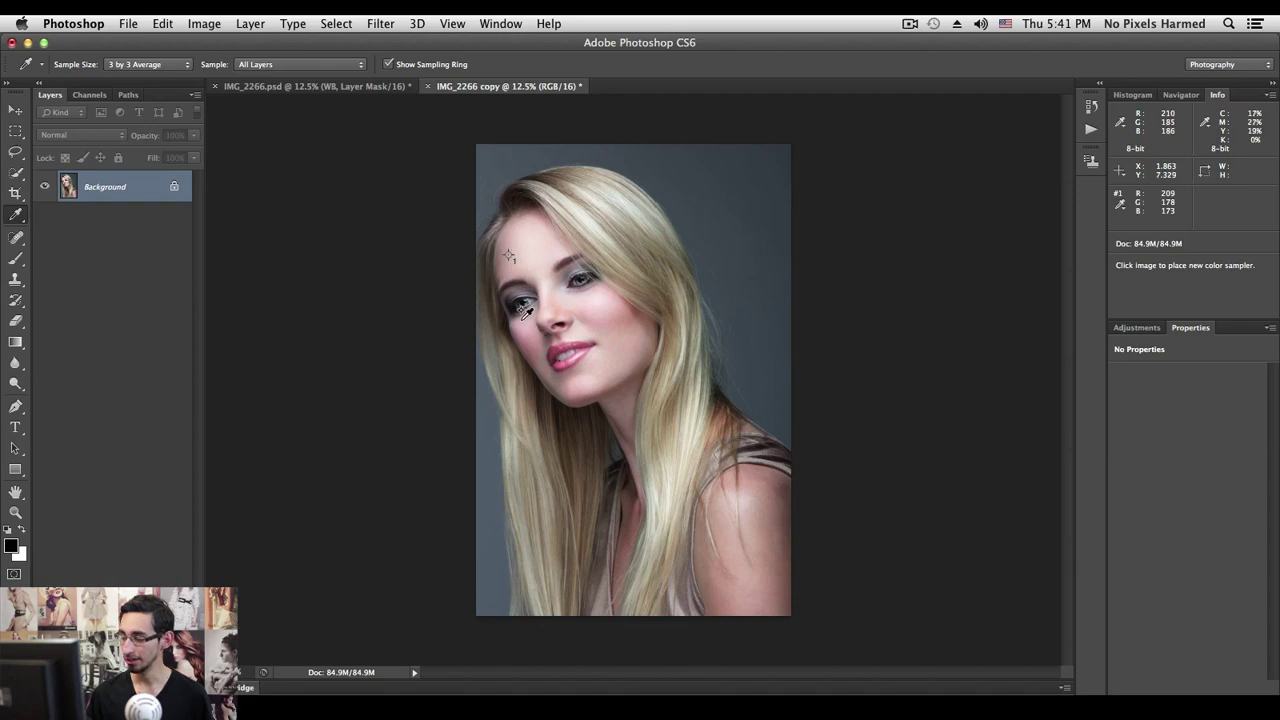
key("shift+i")
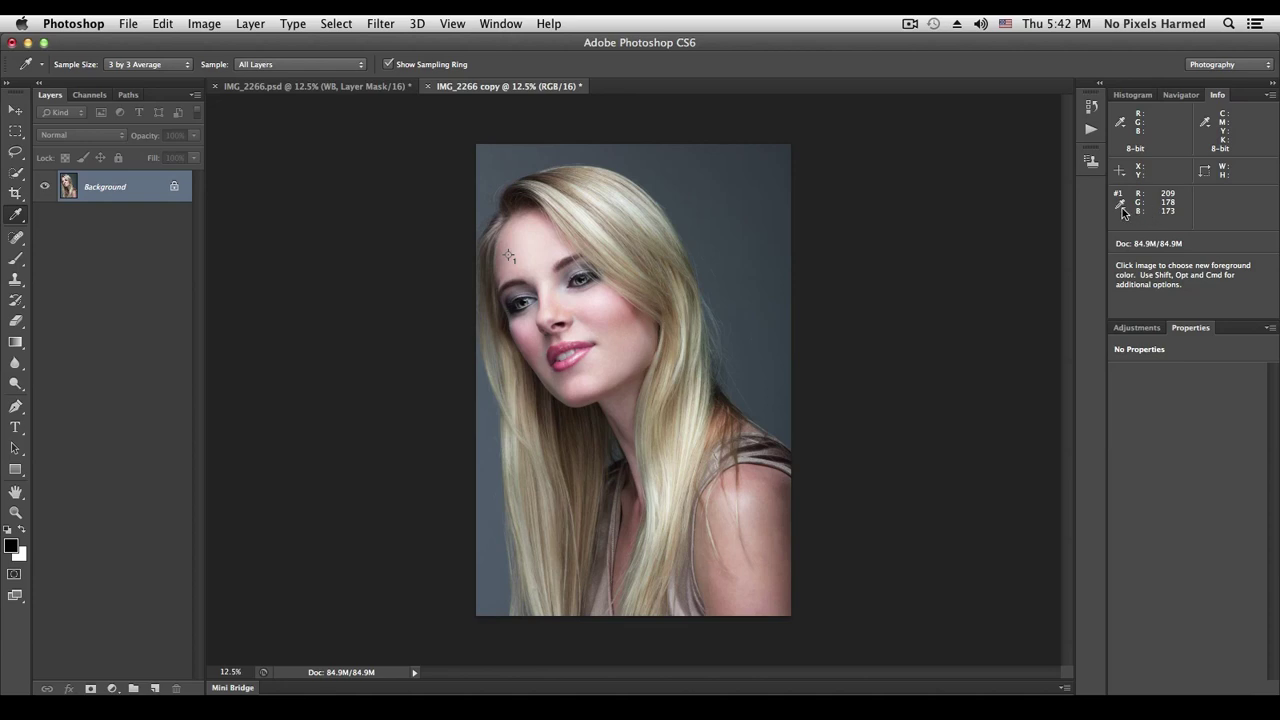
- Switch sampler #1's Info readout to CMYK, showing 18% cyan, 30% magenta, 26% yellow, 0% black
left_click(1121, 206)
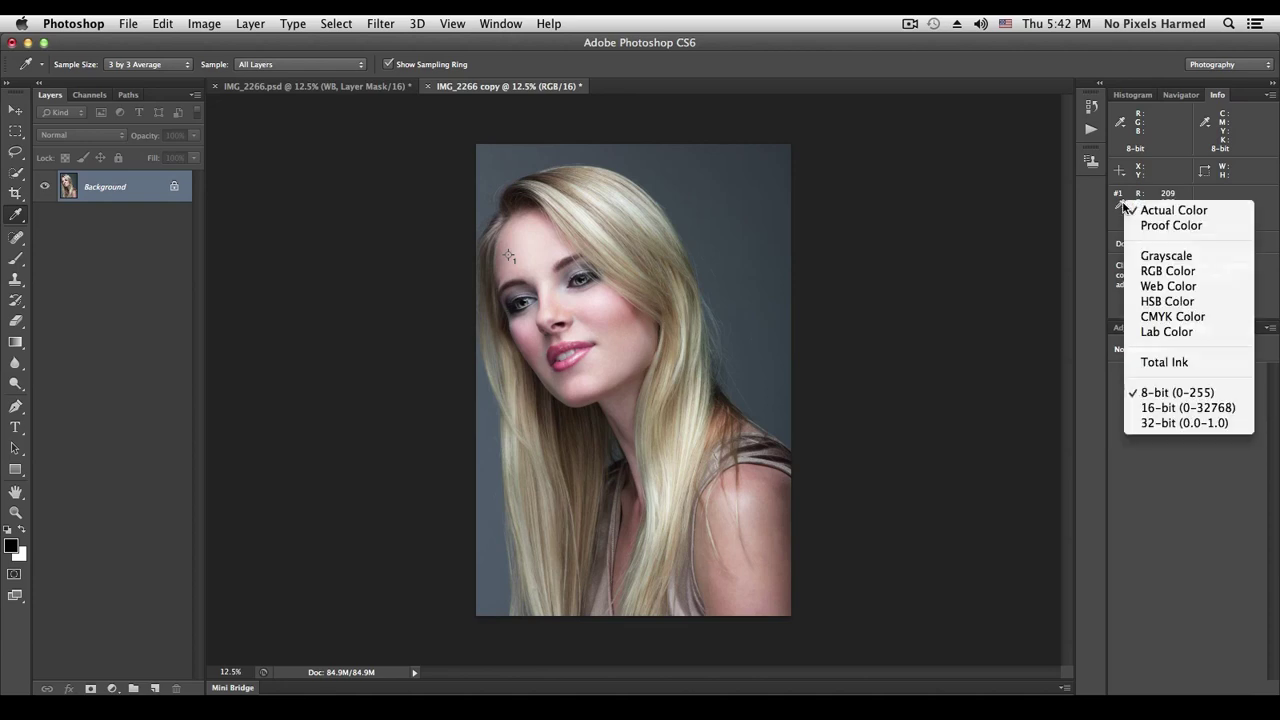
left_click(1190, 319)
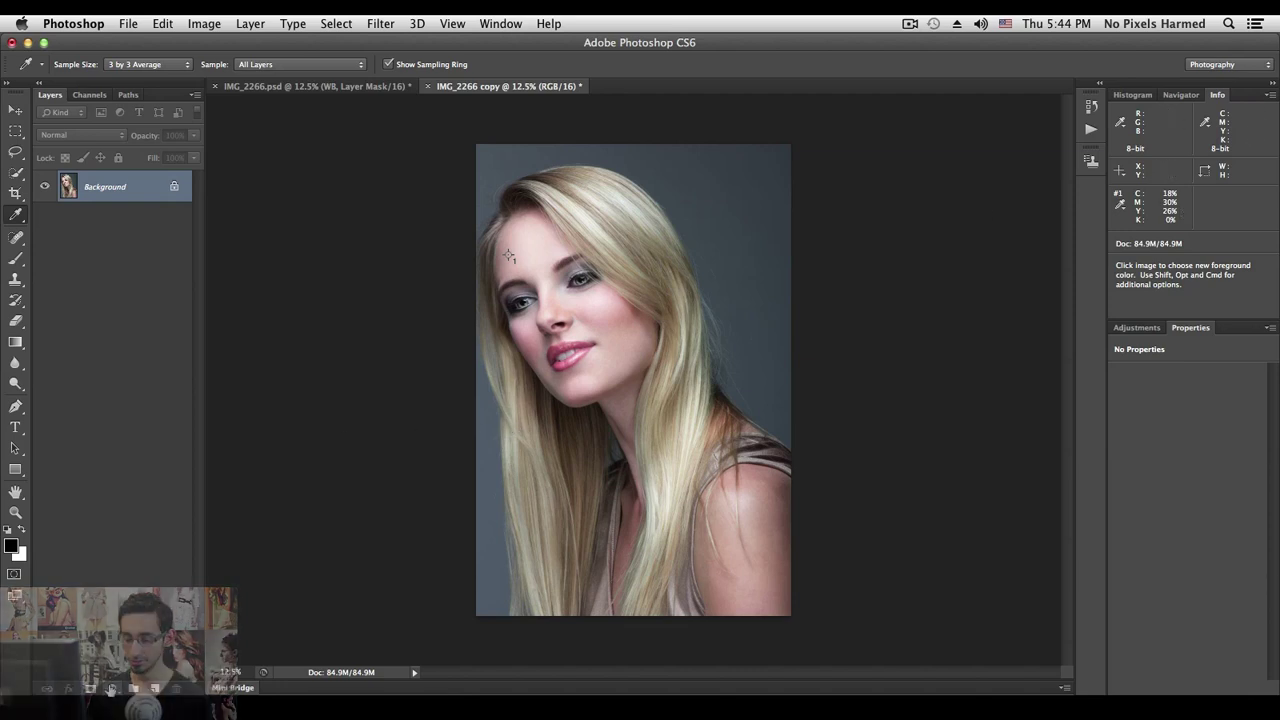
left_click(111, 688)
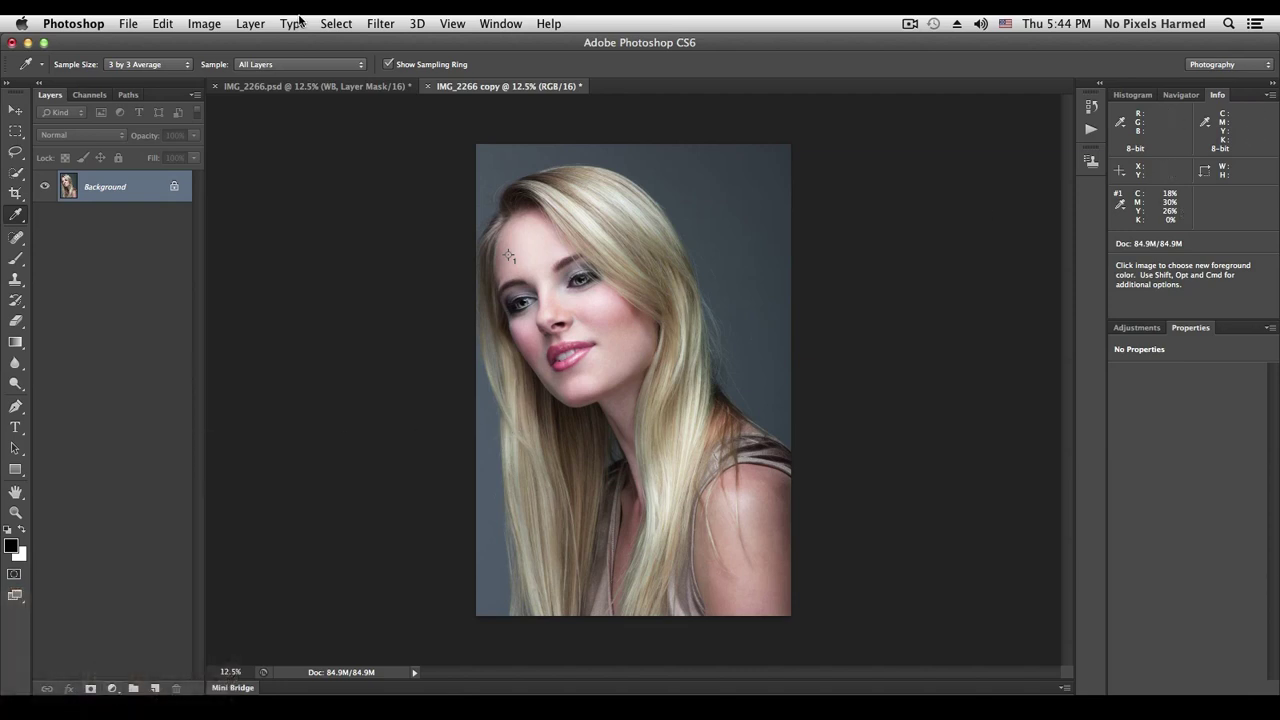
- Add a Curves 1 adjustment layer above the Background layer
left_click(250, 23)
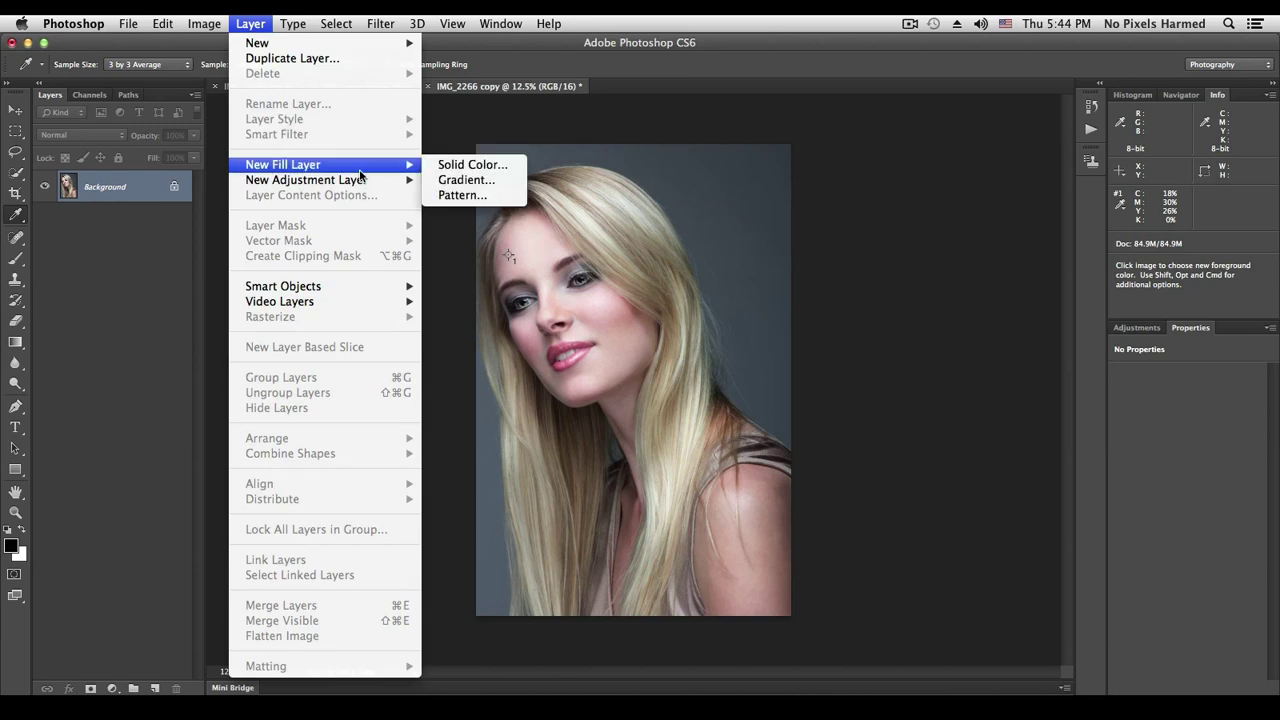
mouse_move(362, 187)
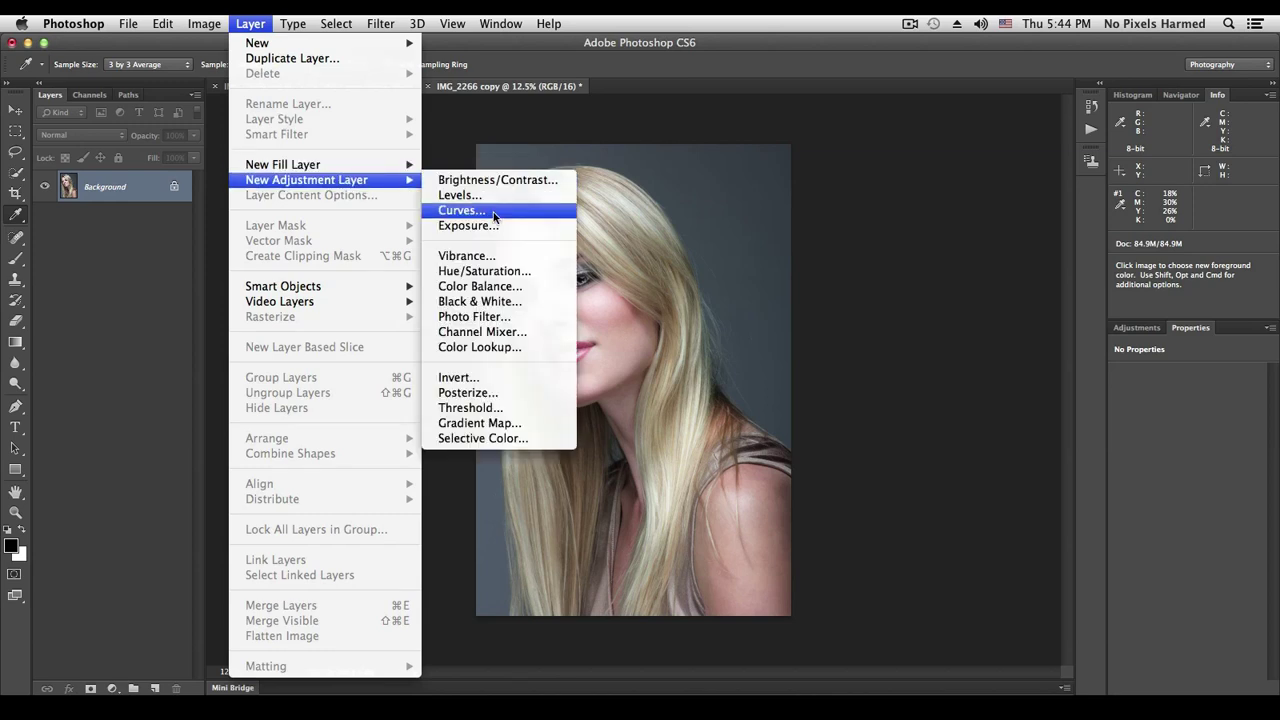
left_click(160, 338)
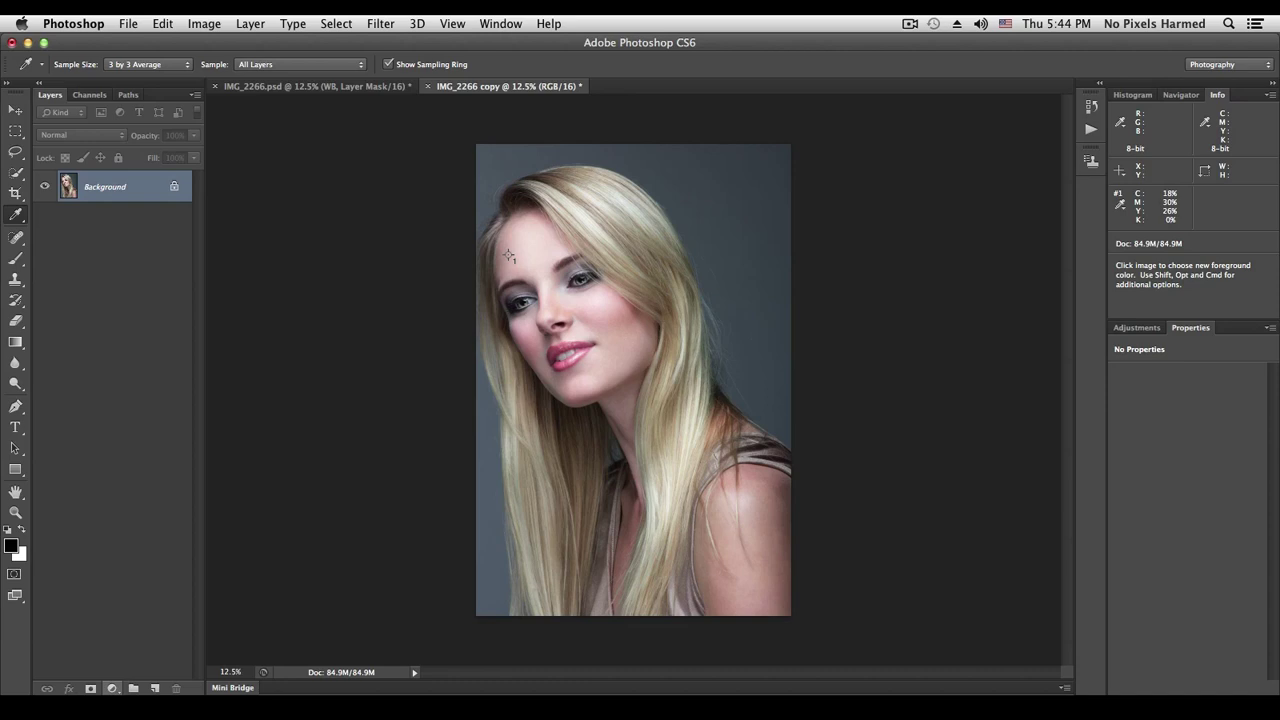
left_click(112, 688)
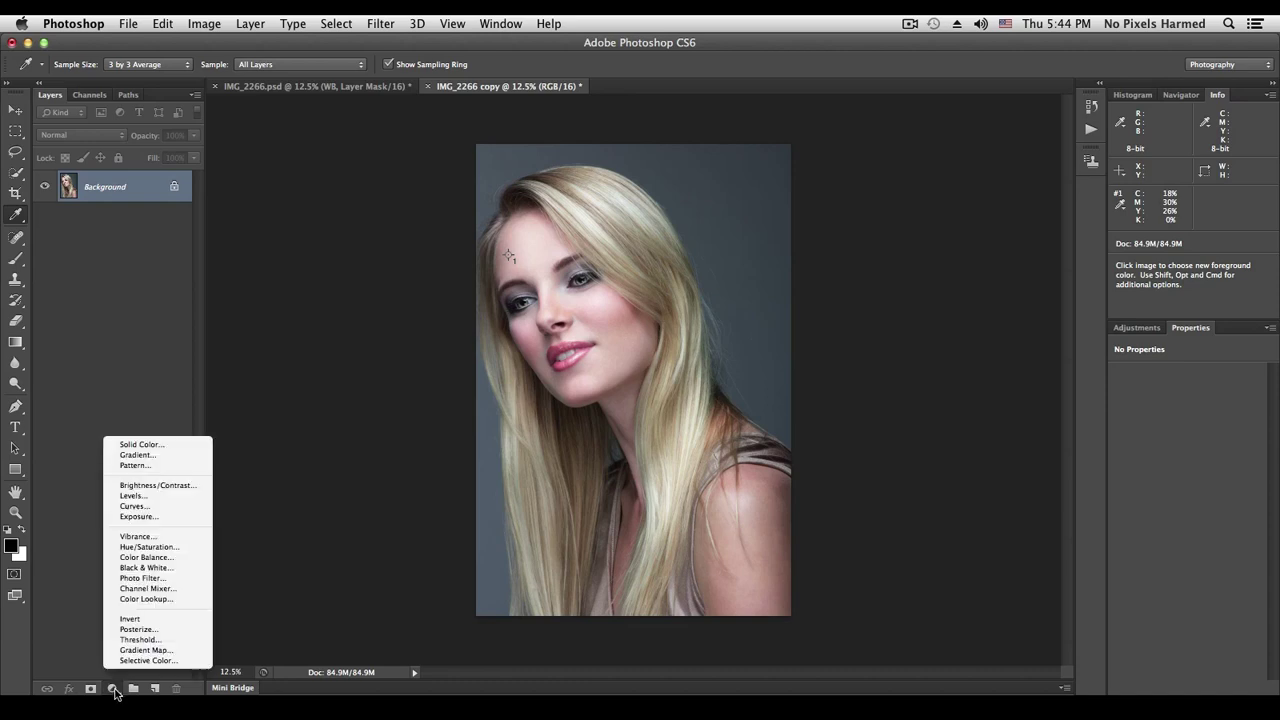
left_click(200, 506)
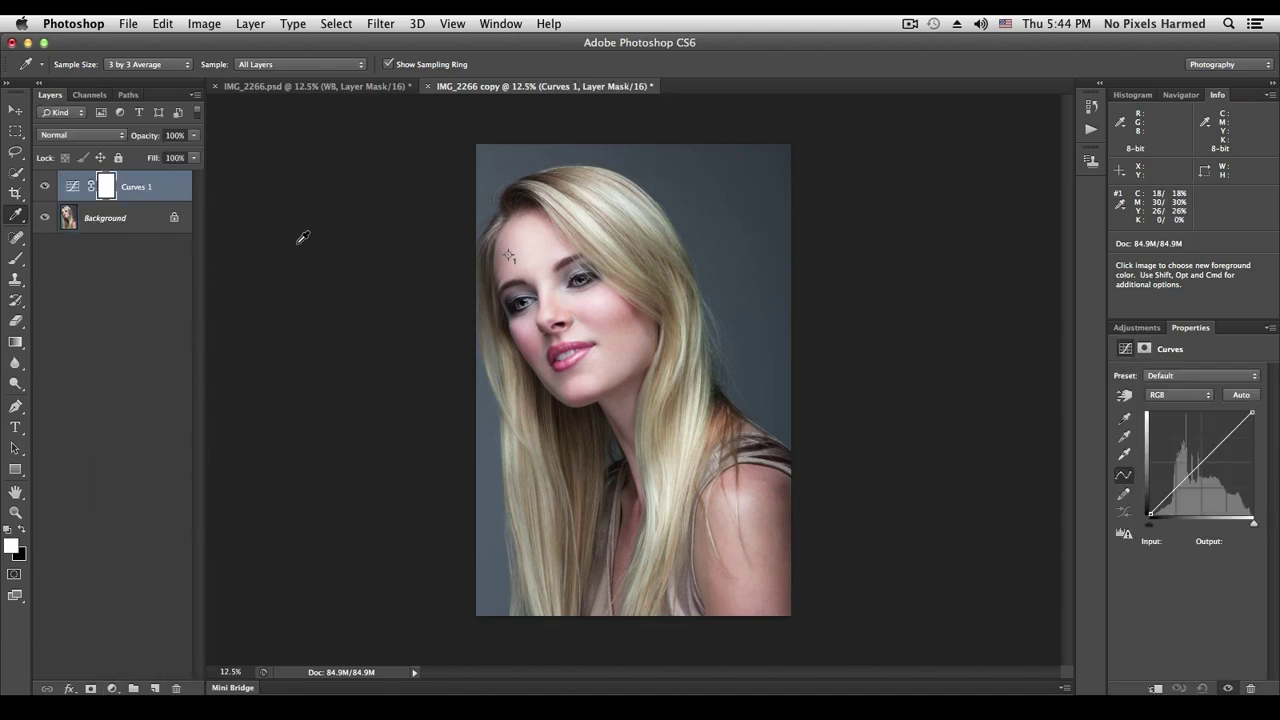
- Step the Curves channel through RGB, Red and Green, settling on Blue
left_click(1182, 395)
left_click(1187, 392)
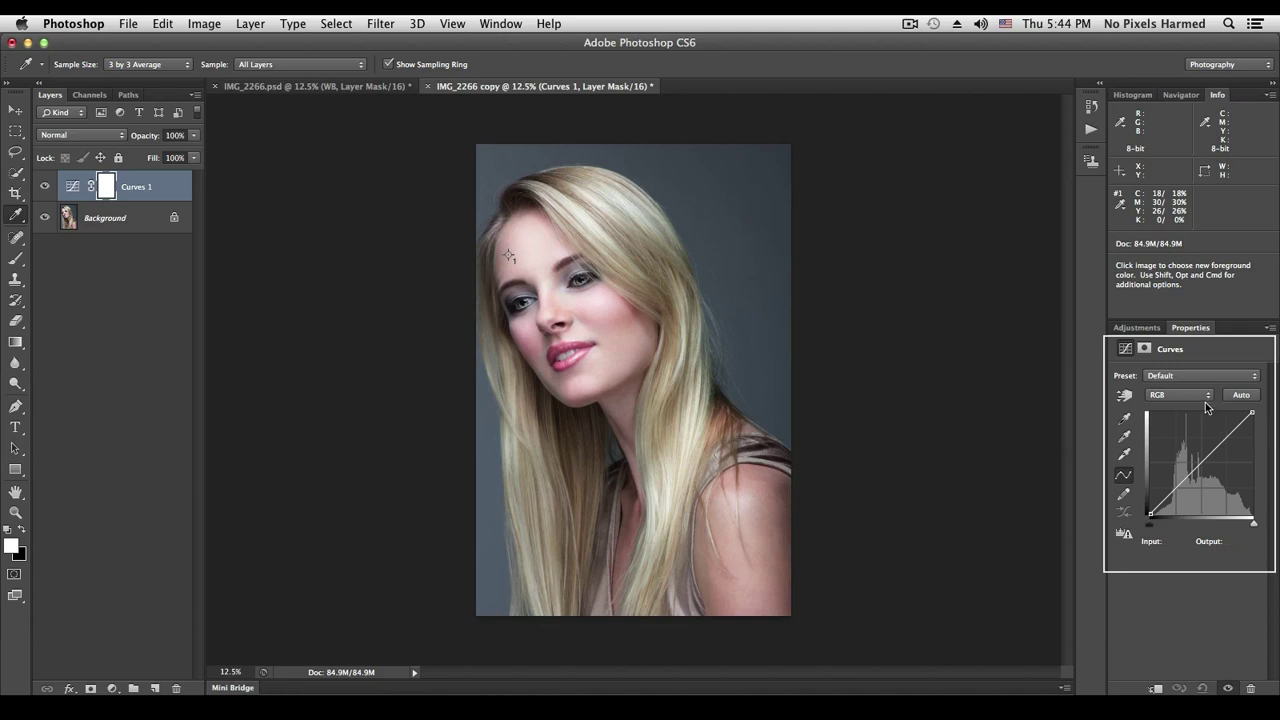
left_click(1207, 401)
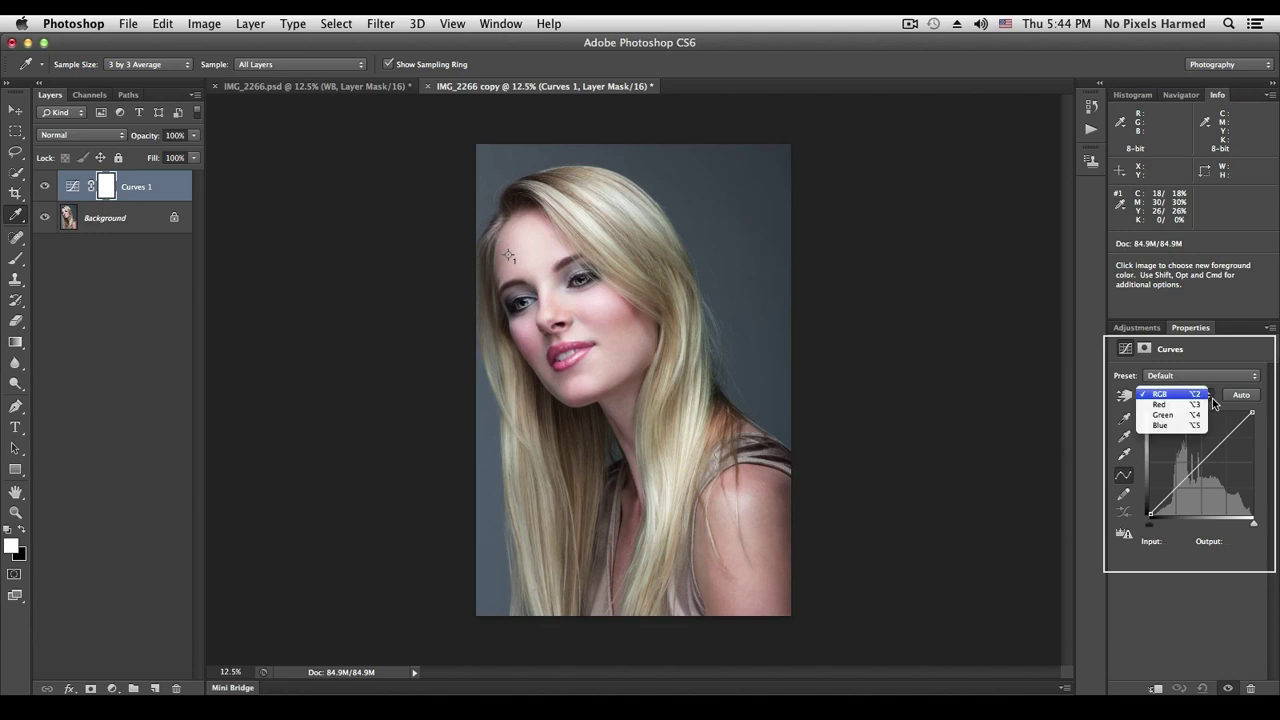
left_click(1200, 404)
left_click(1198, 395)
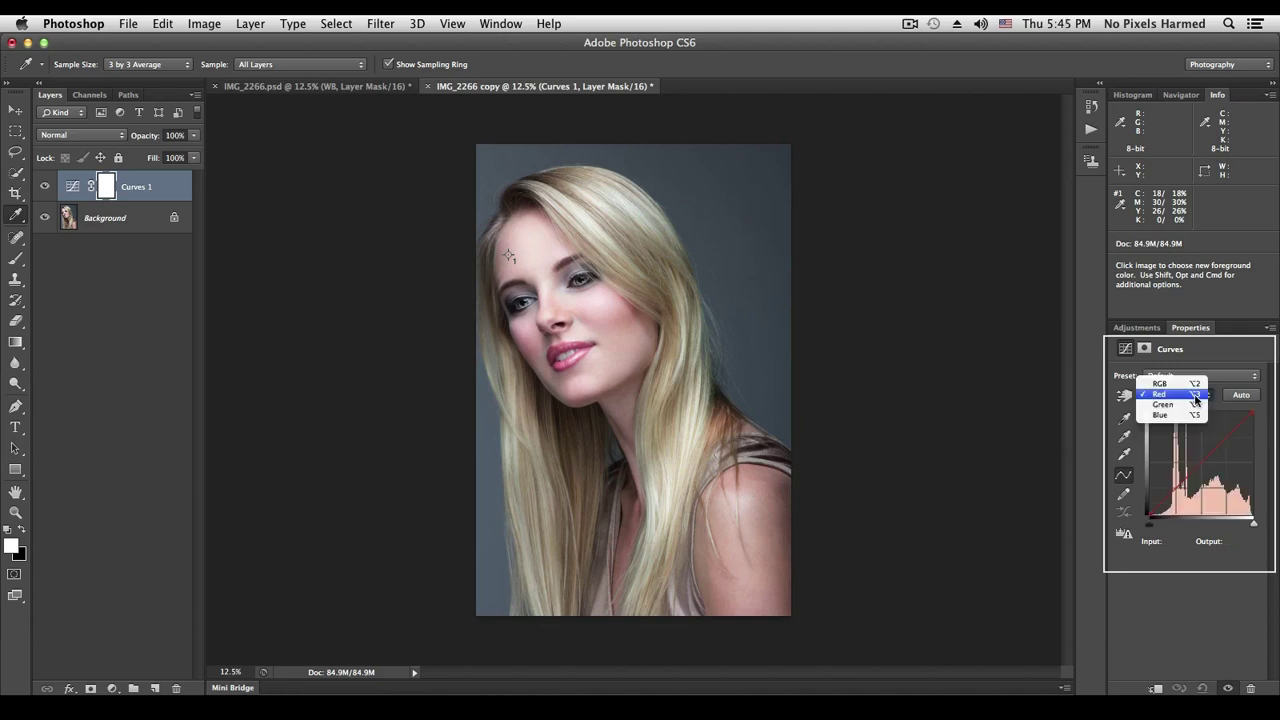
left_click(1196, 404)
left_click(1198, 395)
left_click(1198, 405)
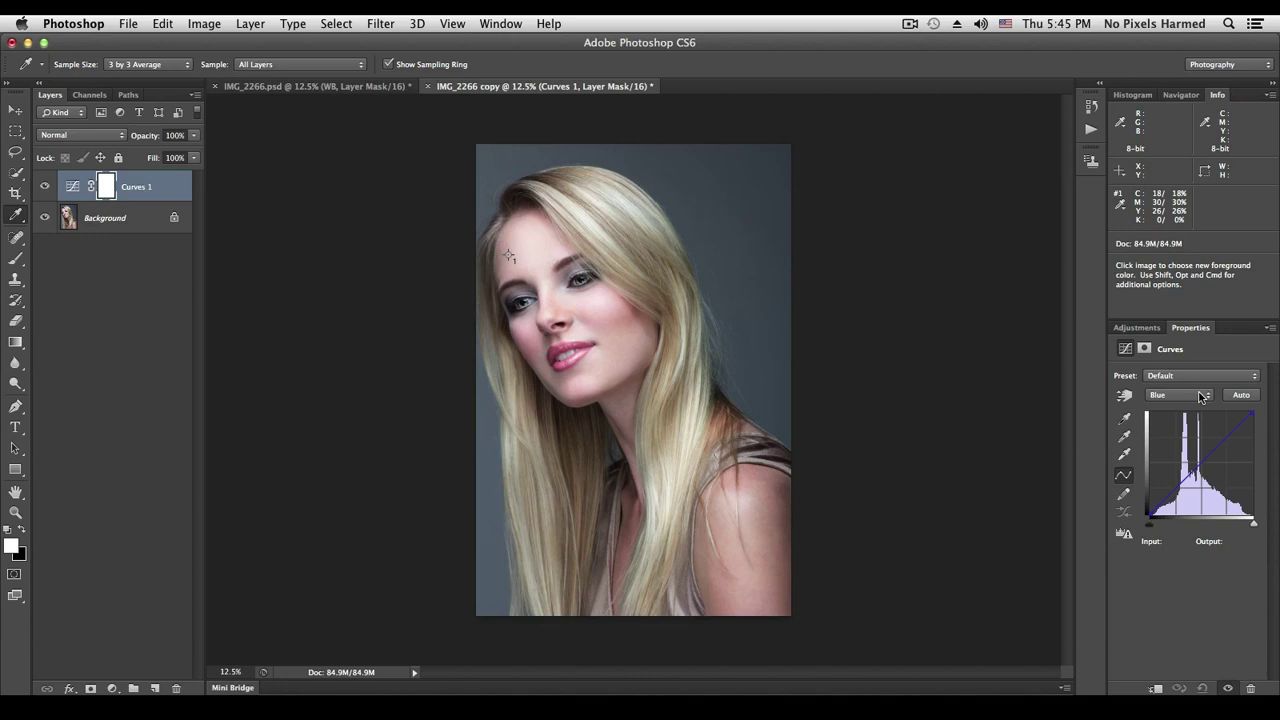
- Turn on the Curves targeted adjustment tool with the Blue channel kept selected
left_click(1124, 395)
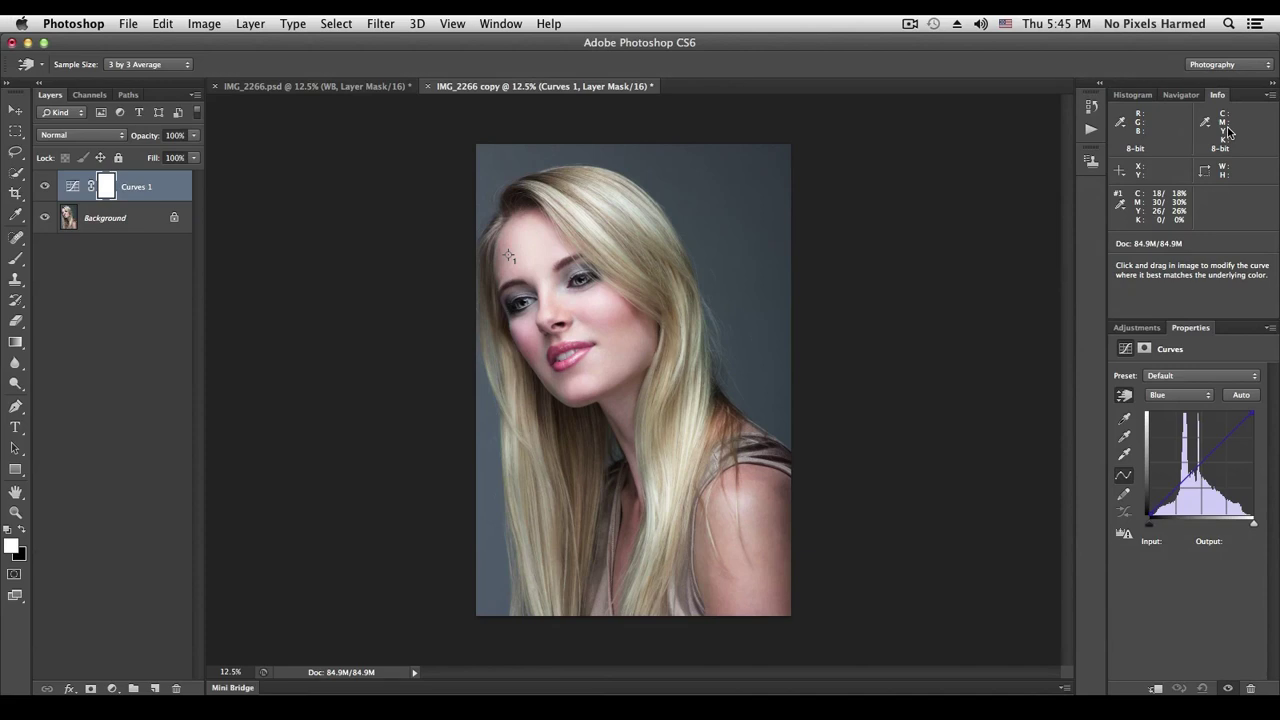
left_click(1126, 396)
left_click(1127, 396)
left_click(1203, 395)
left_click(1186, 395)
- Drag down on the forehead to lower Blue from 175 to 166, undoing the extra point
left_click(511, 250)
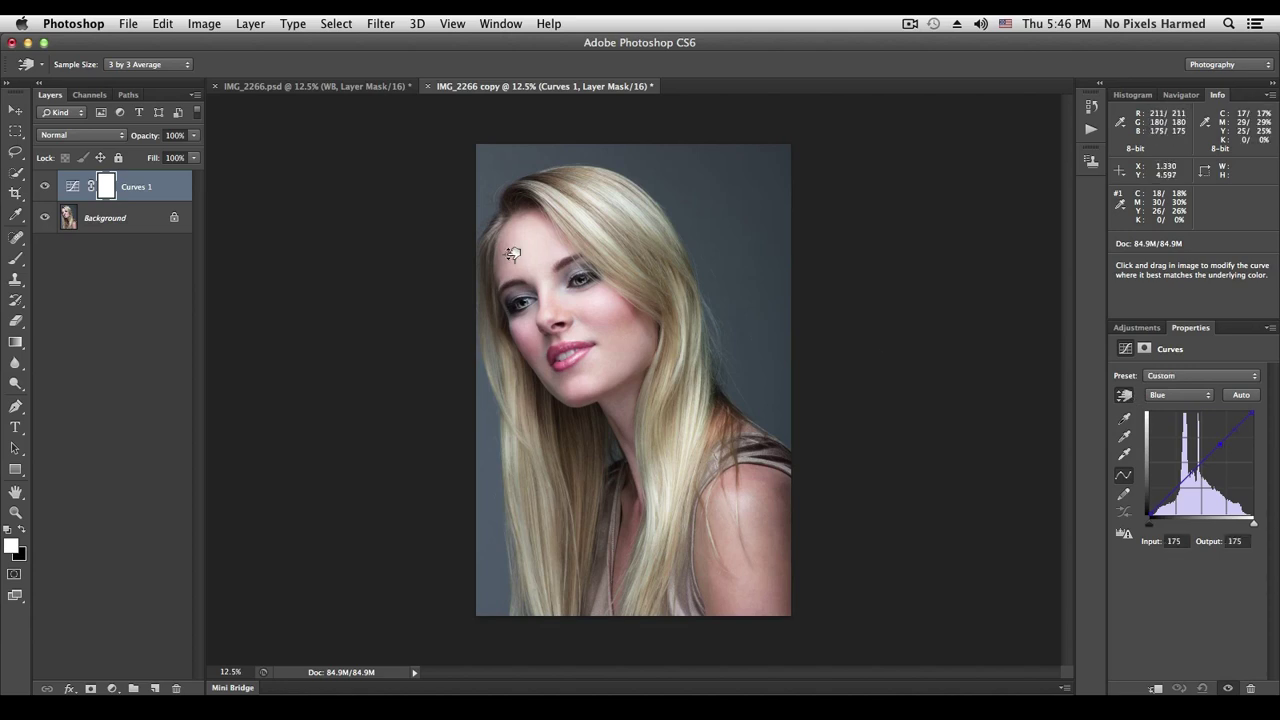
left_click_drag(512, 254, 514, 259)
left_click_drag(512, 258, 516, 259)
left_click(516, 258)
key("super+z")
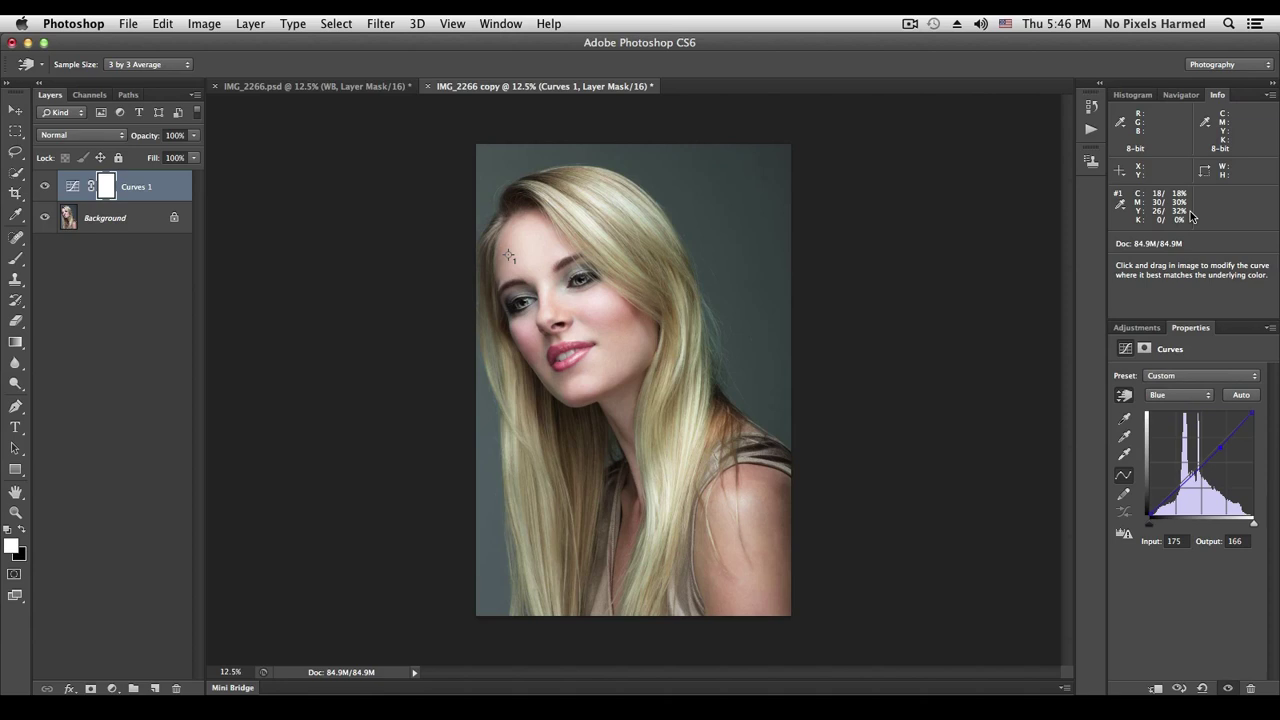
left_click(1188, 395)
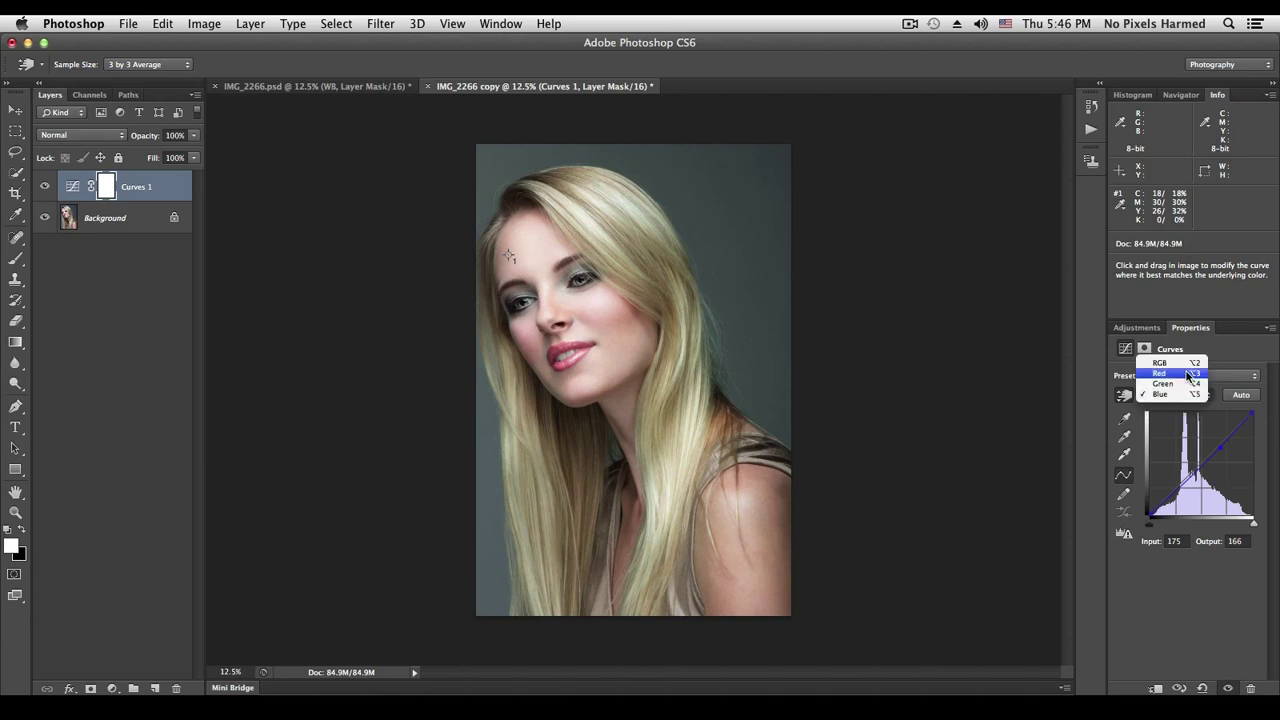
- On the Red curve, drag up on the forehead to lift 217 to about 231
left_click(1188, 373)
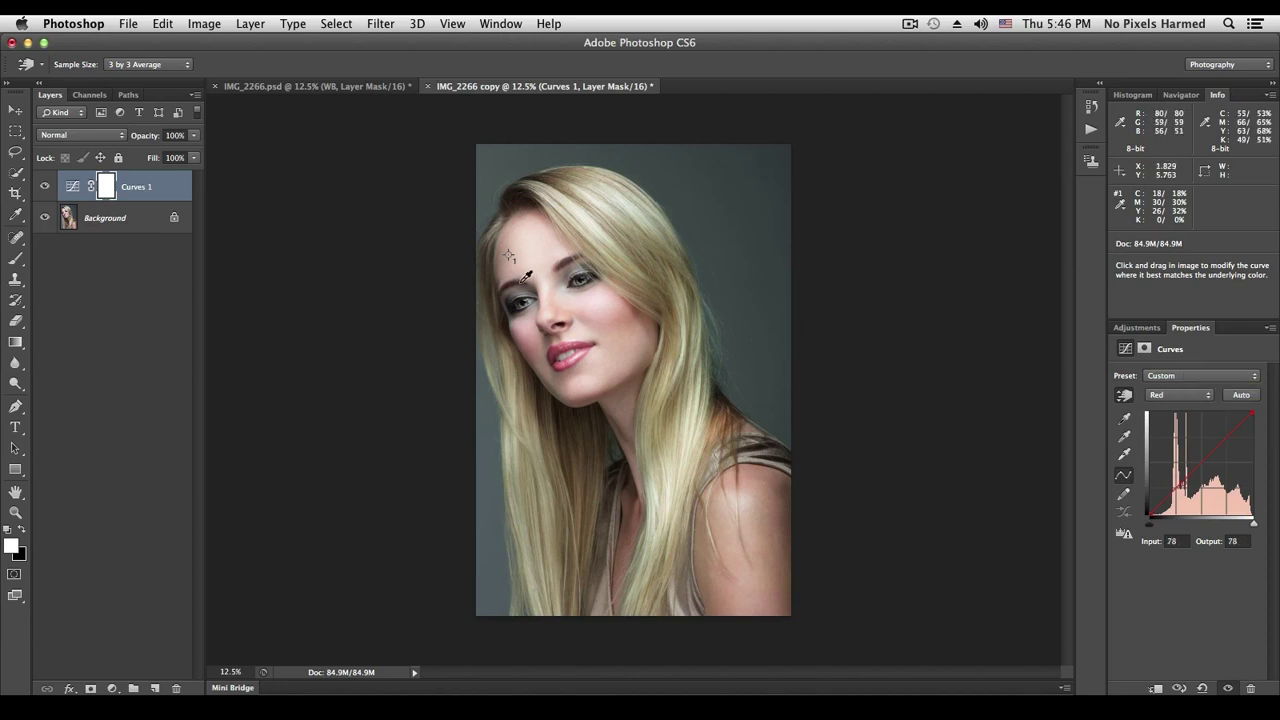
left_click_drag(513, 250, 512, 252)
left_click_drag(512, 253, 512, 249)
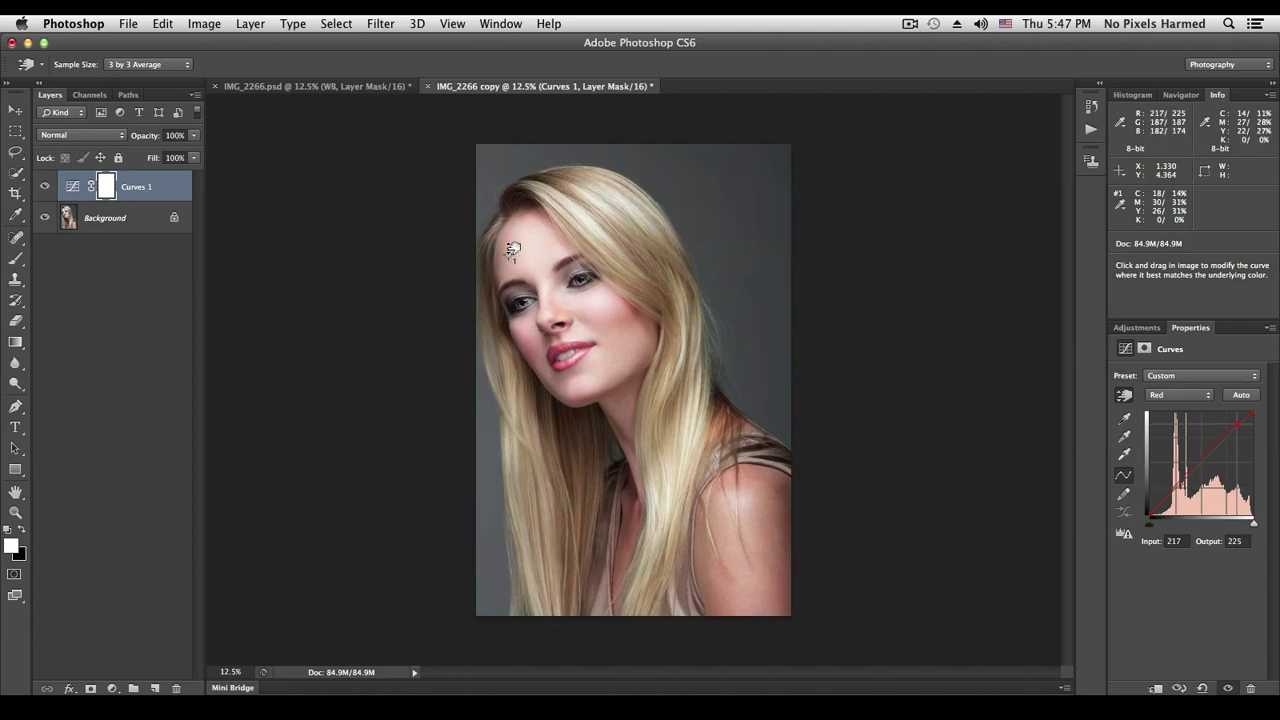
left_click_drag(512, 249, 512, 243)
left_click_drag(512, 244, 512, 241)
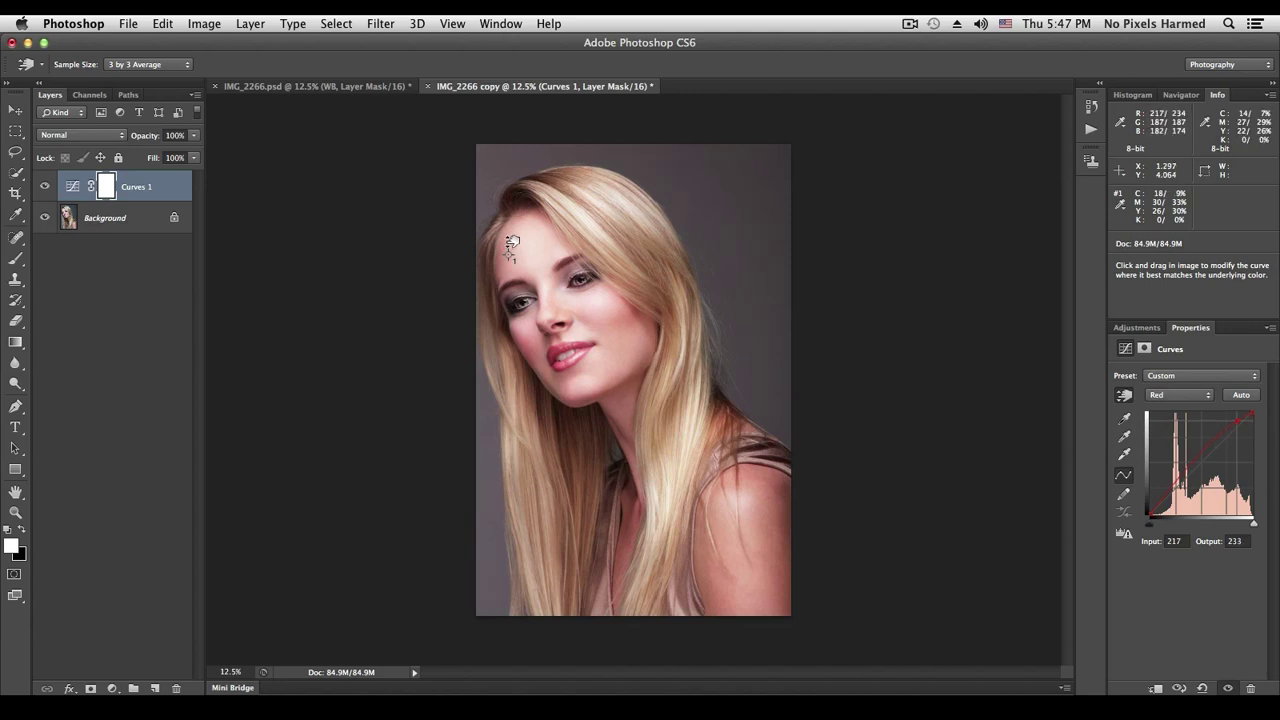
left_click_drag(512, 242, 510, 244)
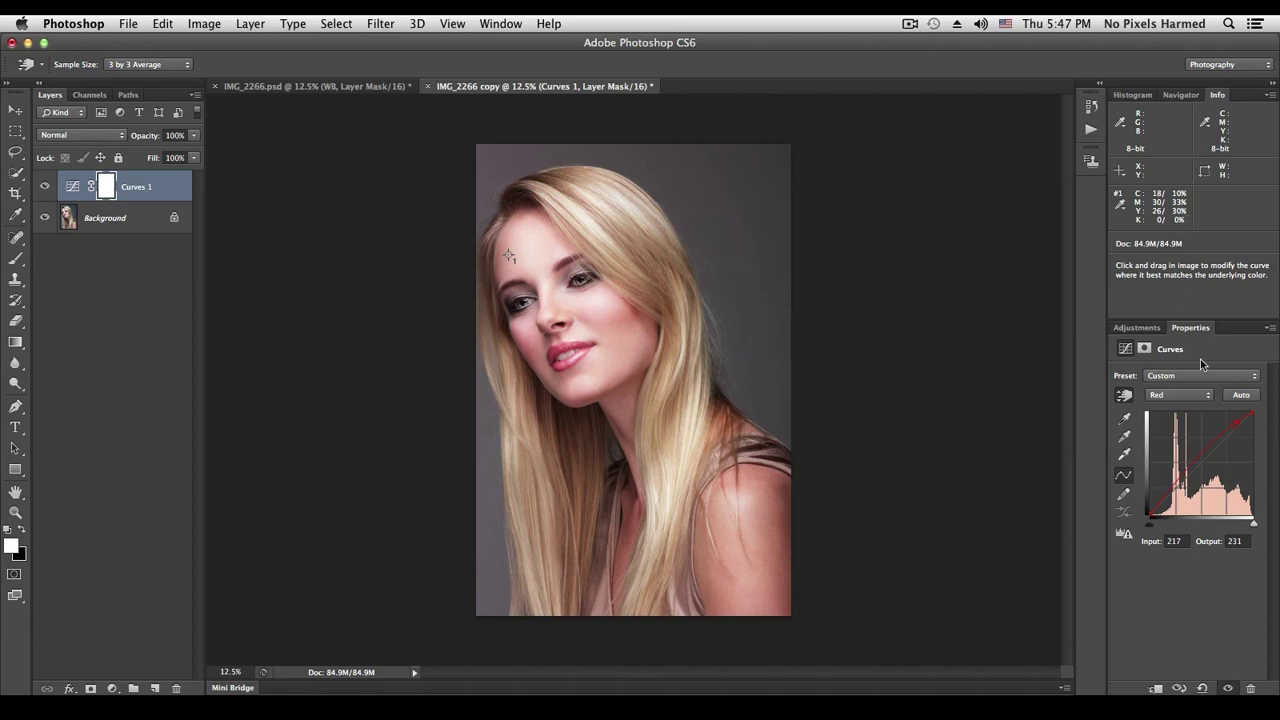
- On the Green curve, drag the forehead tone up slightly, lifting 94 to 99
left_click(1190, 395)
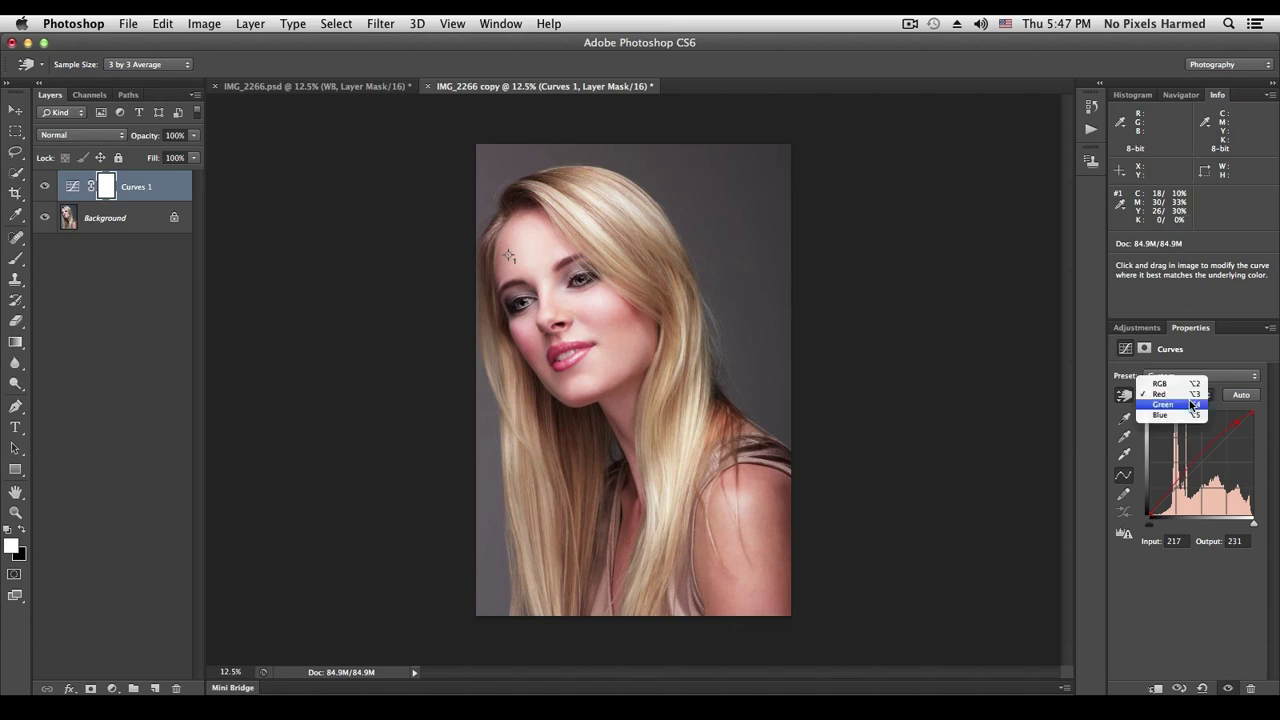
left_click(1192, 405)
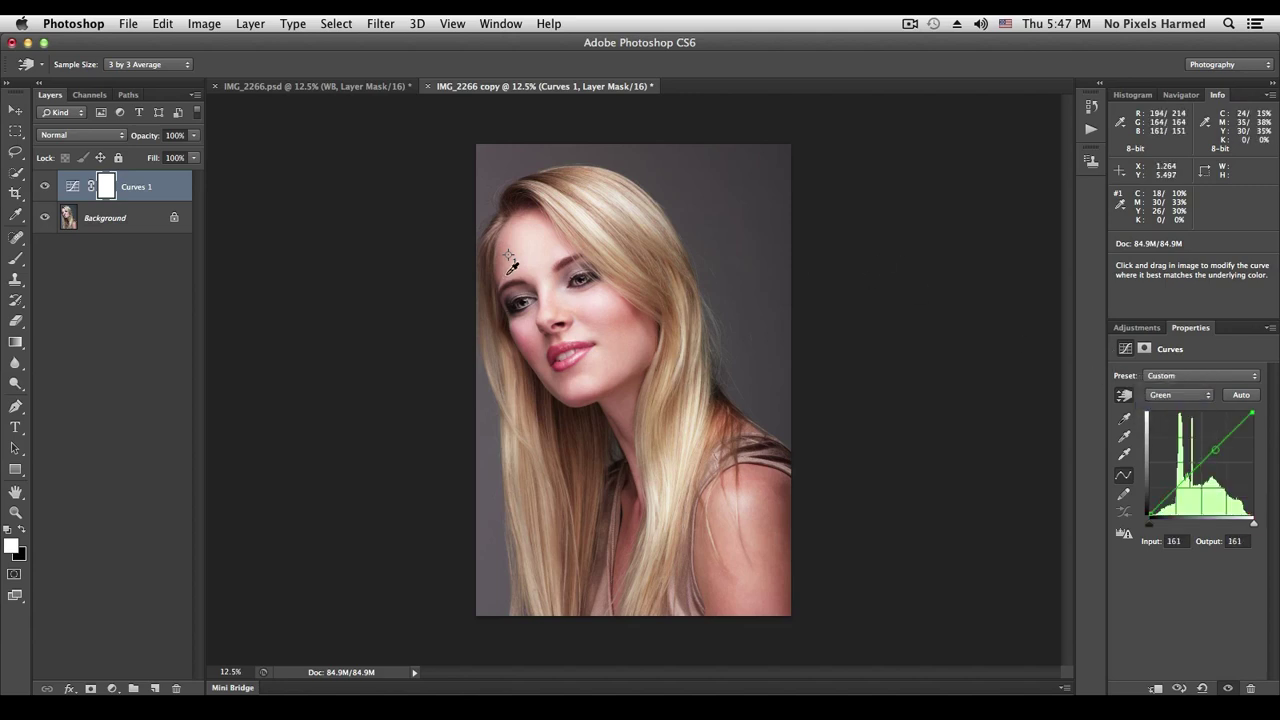
left_click(512, 252)
left_click_drag(512, 252, 510, 249)
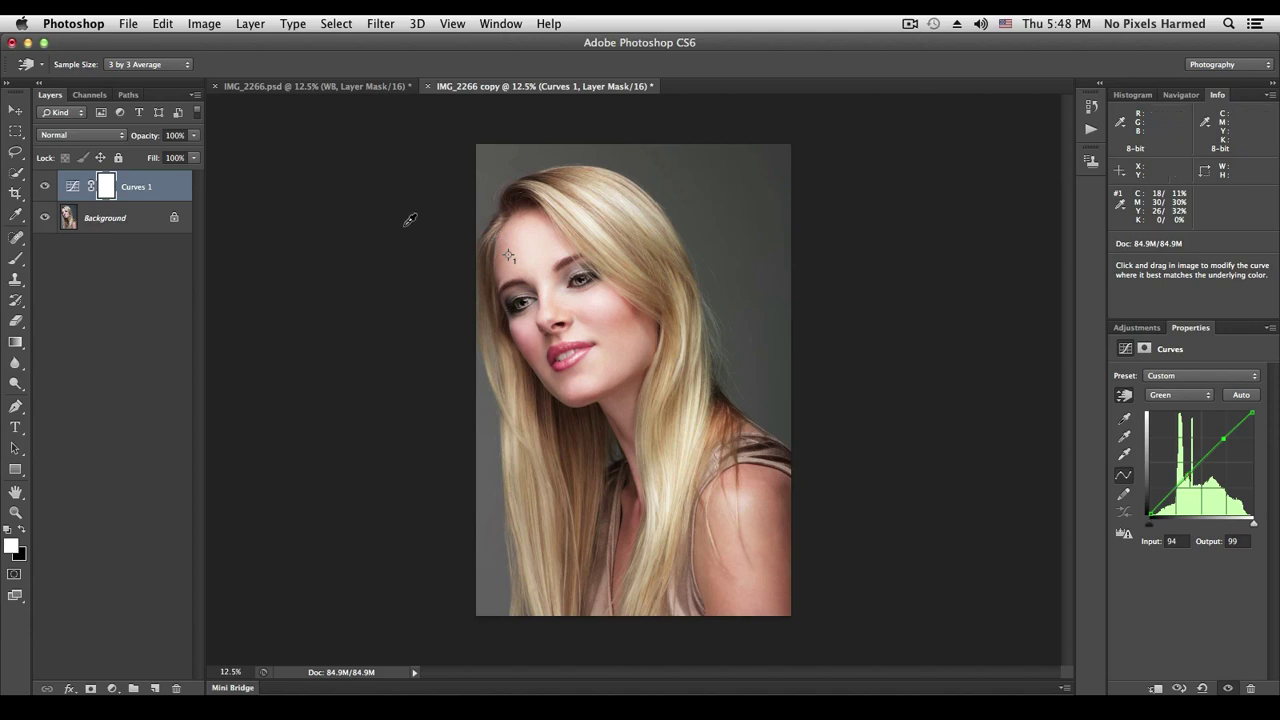
- Hide and re-show Curves 1 to compare the correction, then bring up its blend modes
left_click(45, 186)
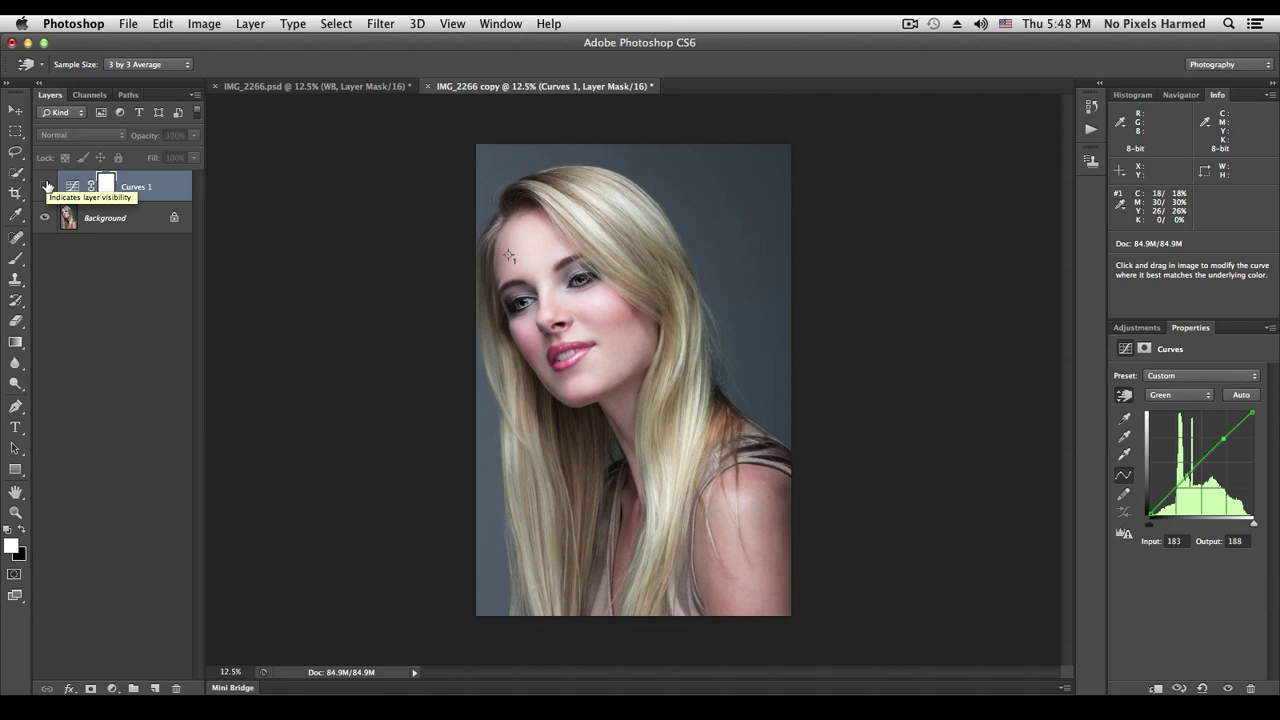
left_click(45, 186)
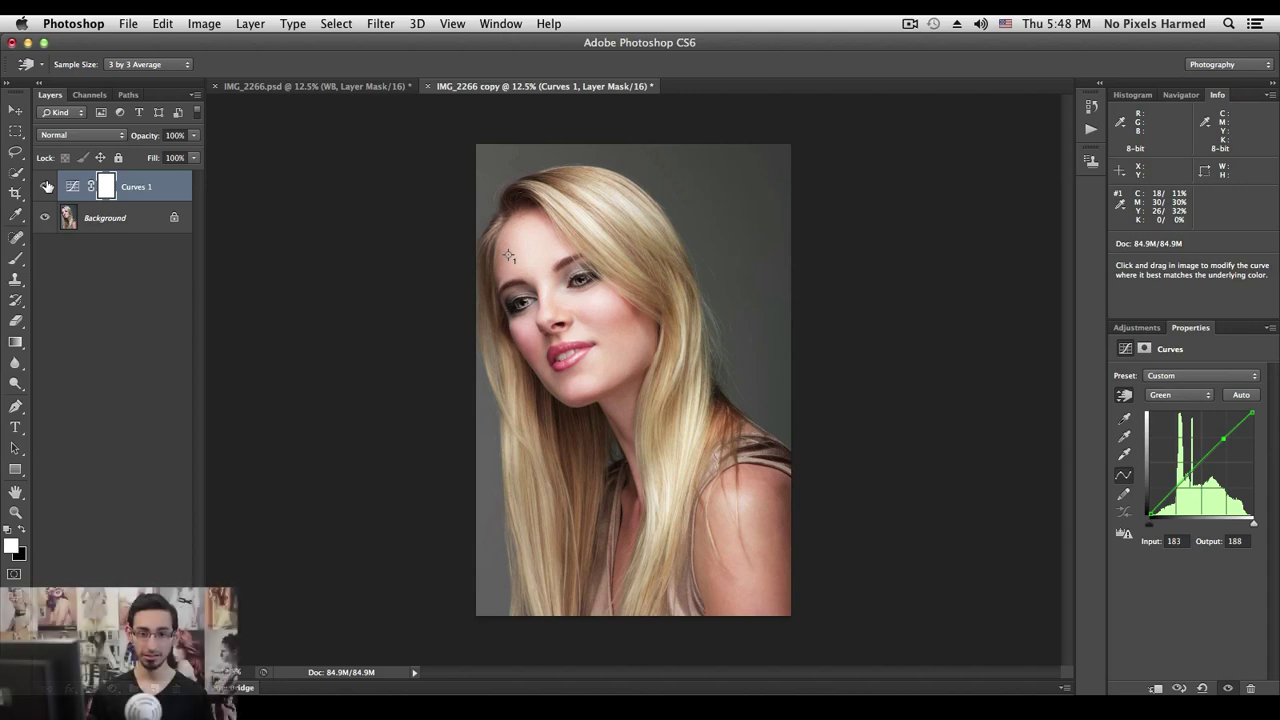
left_click(84, 136)
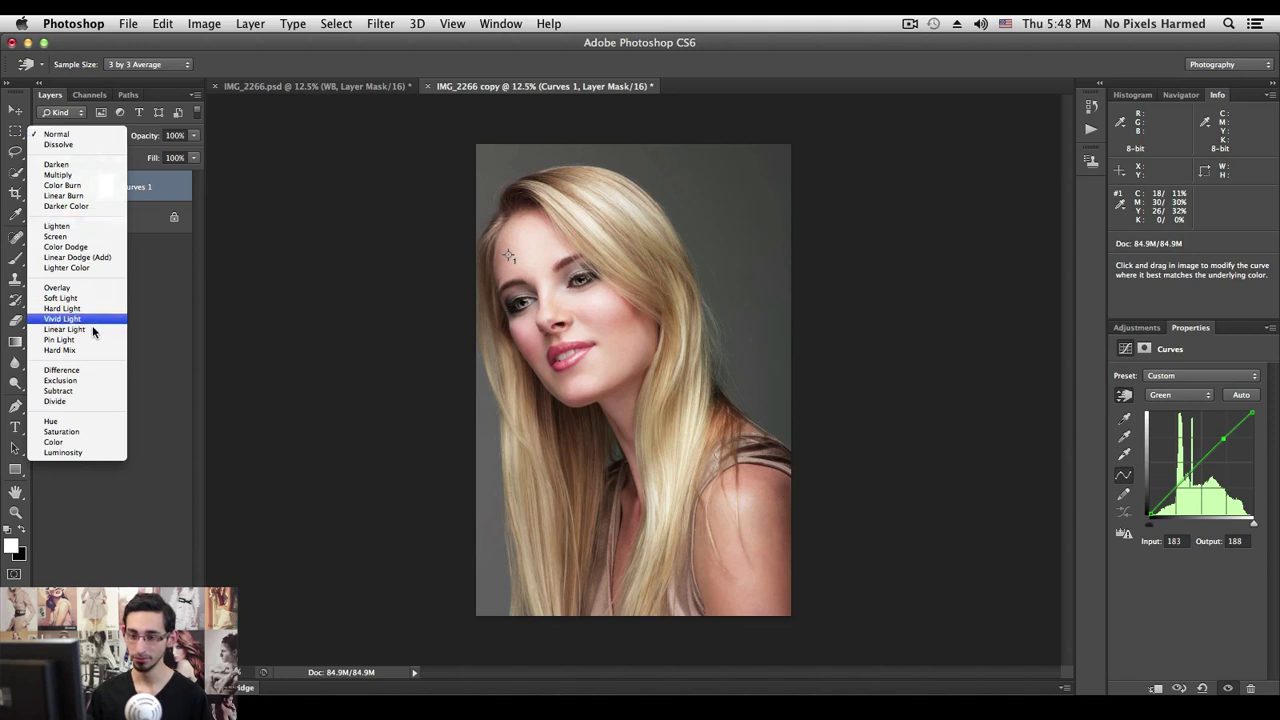
- Set Curves 1 to Color blend mode, comparing against hidden and Normal before ending on Color
left_click(93, 442)
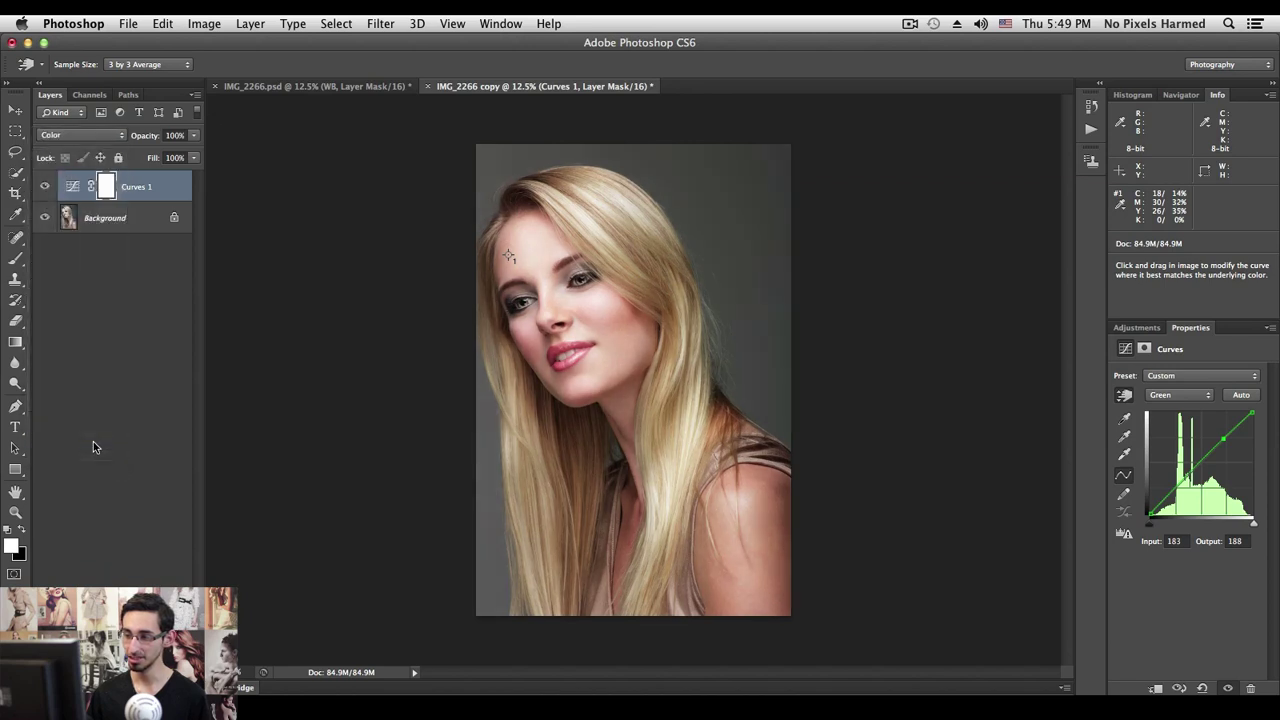
left_click(46, 189)
left_click(46, 189)
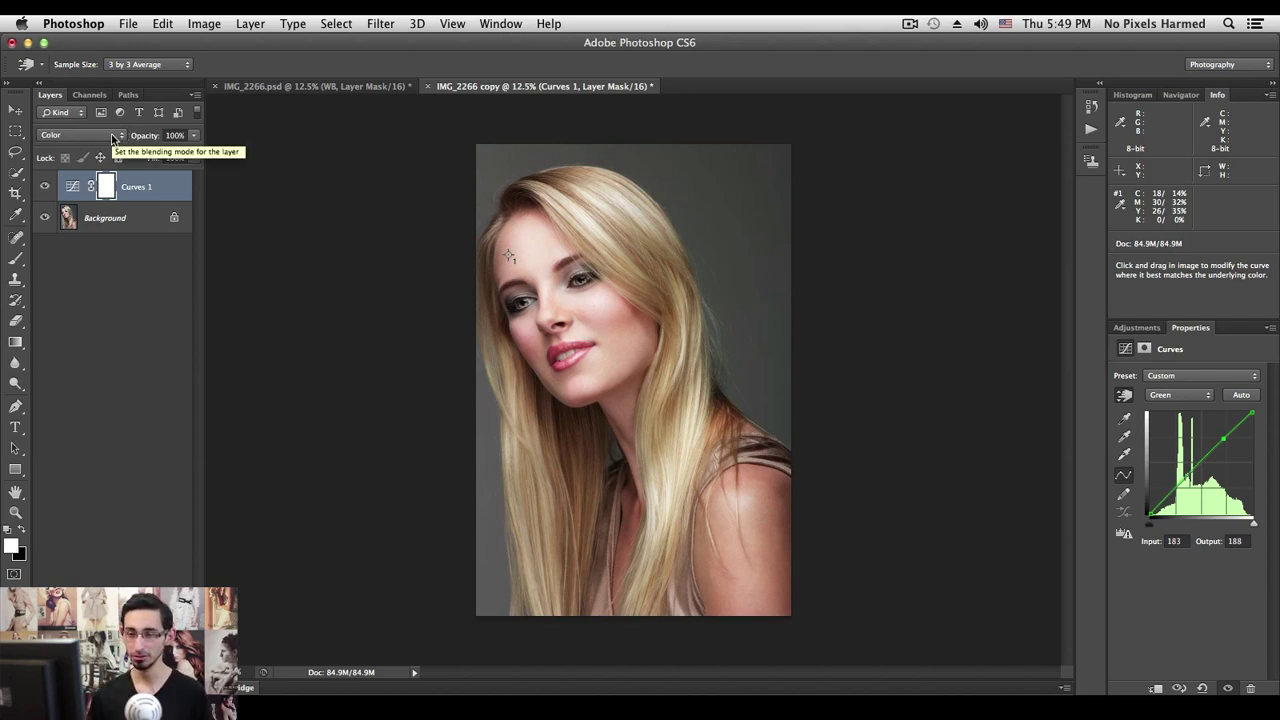
left_click(113, 137)
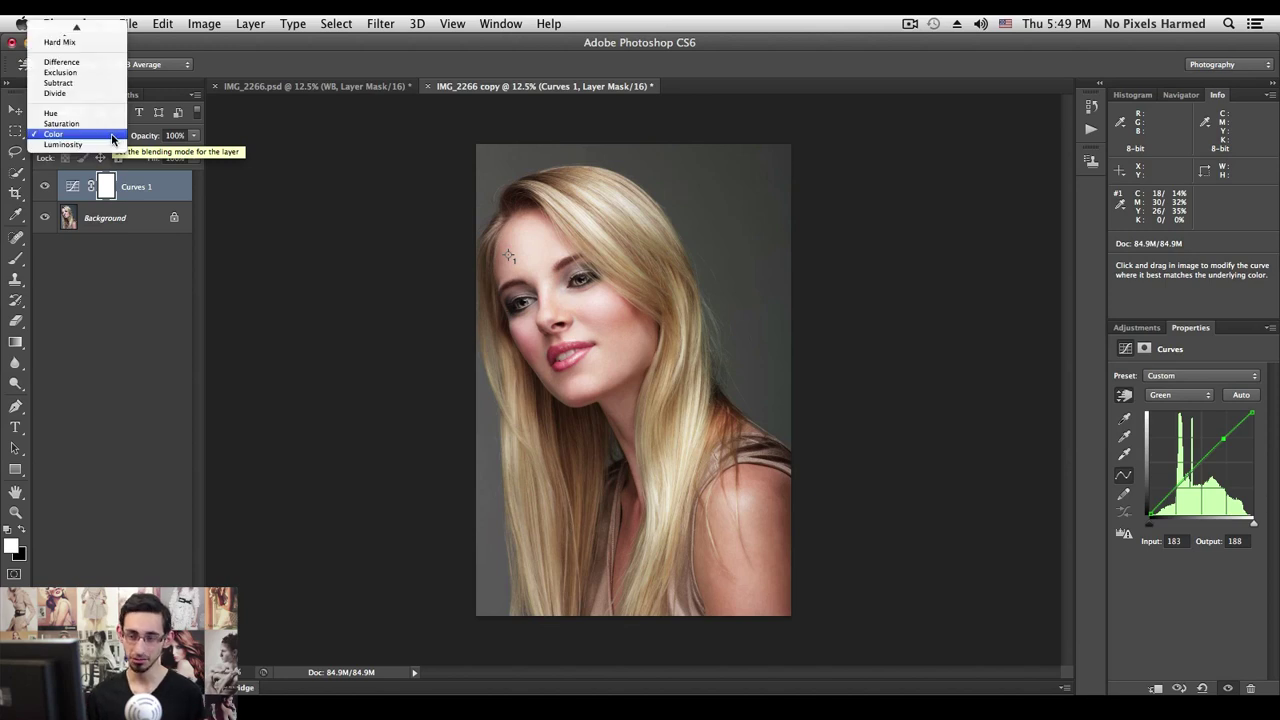
scroll(113, 140, "up", 10)
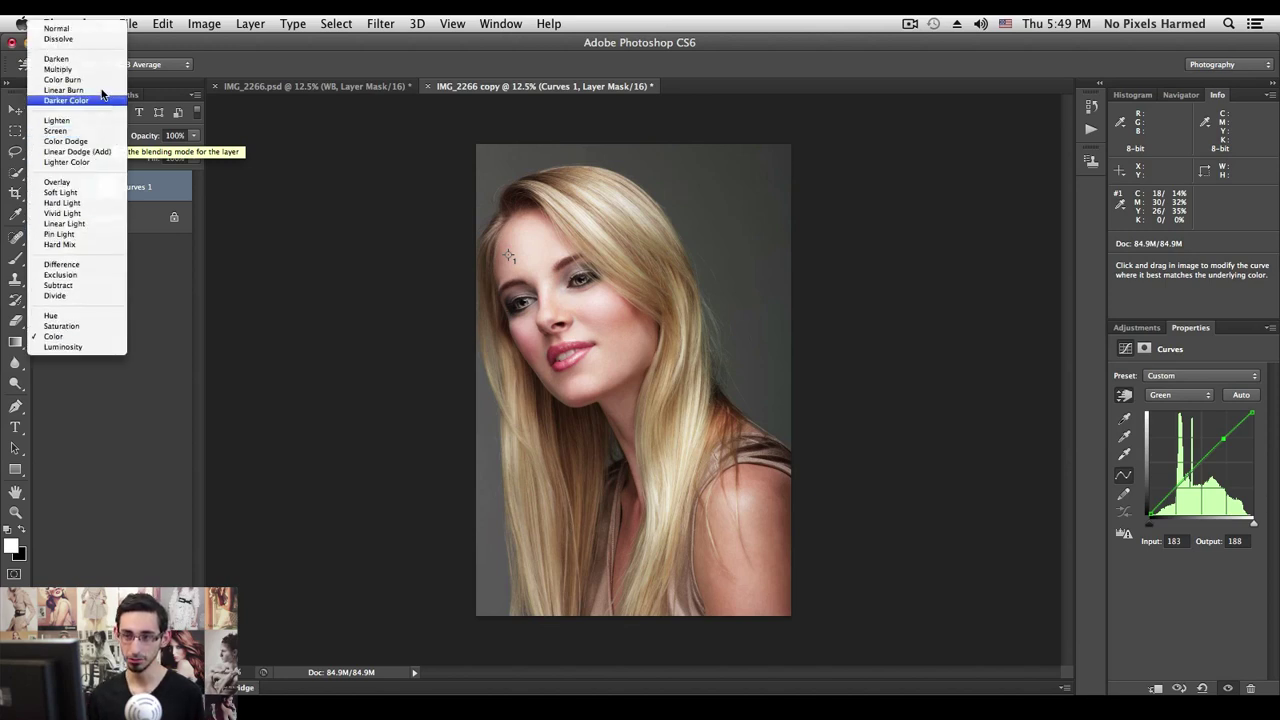
left_click(105, 33)
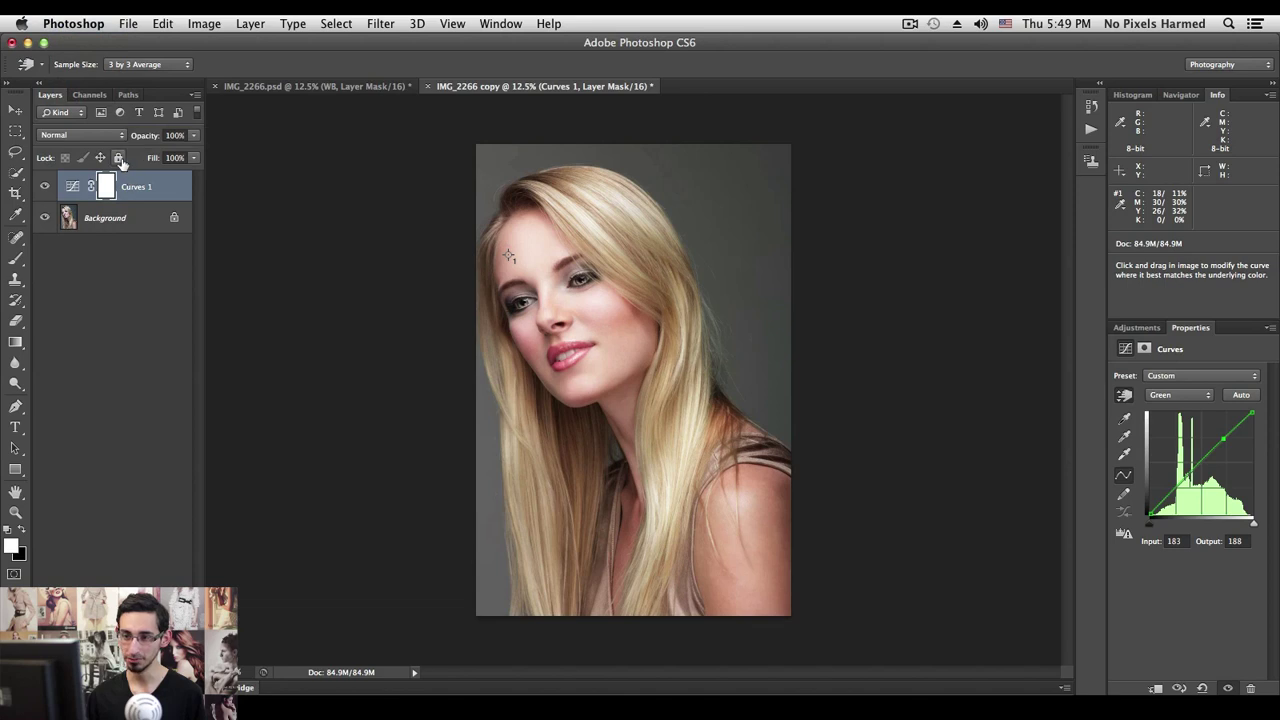
left_click(114, 143)
left_click(74, 442)
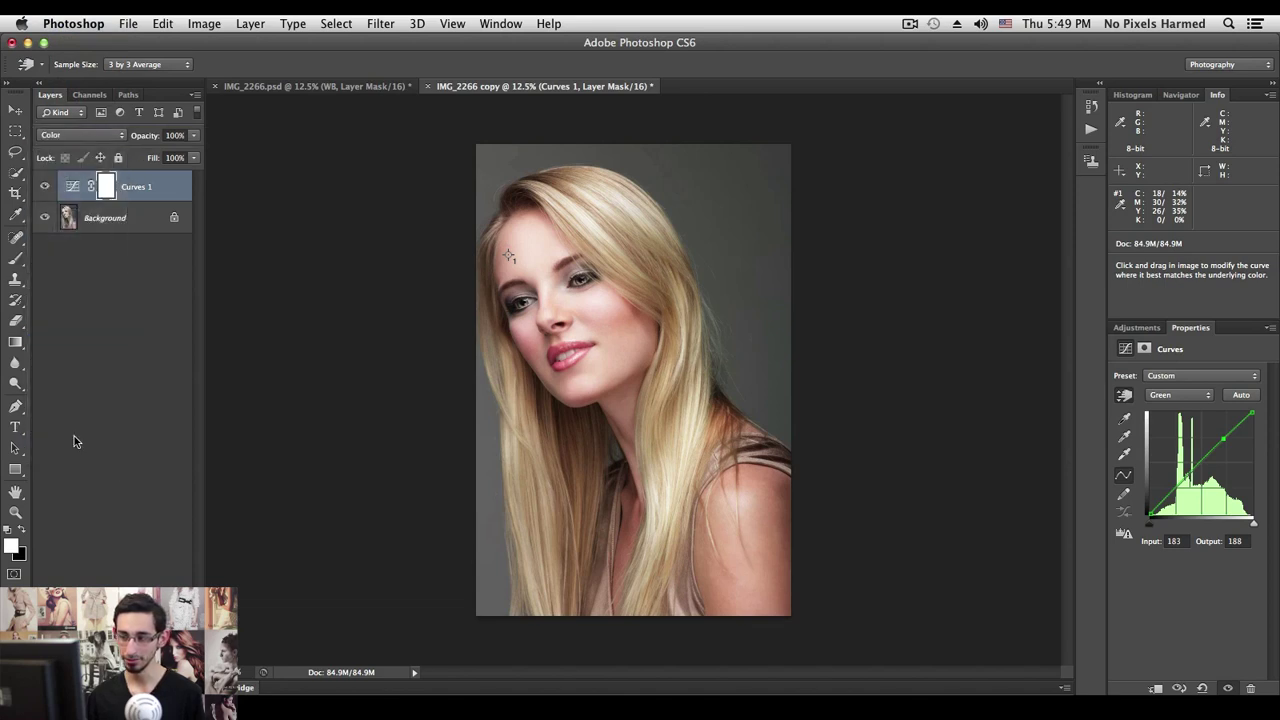